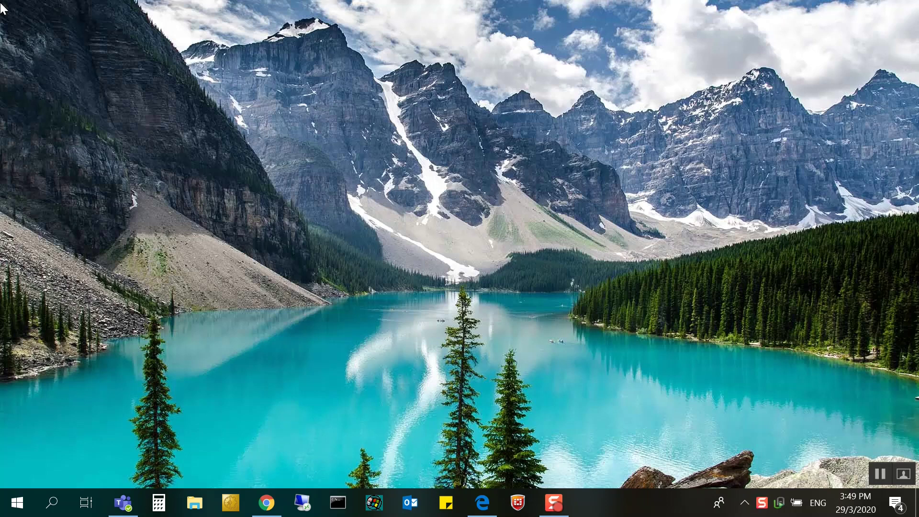
# Launch TwinCAT XAE (VS 2013) from the TwinCAT icon in the hidden system tray.
pyautogui.click(745, 503)
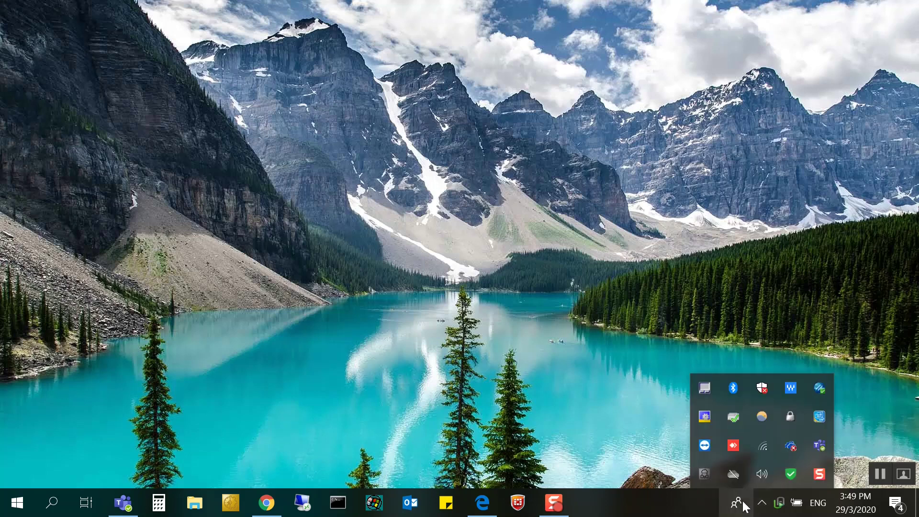
pyautogui.rightClick(710, 423)
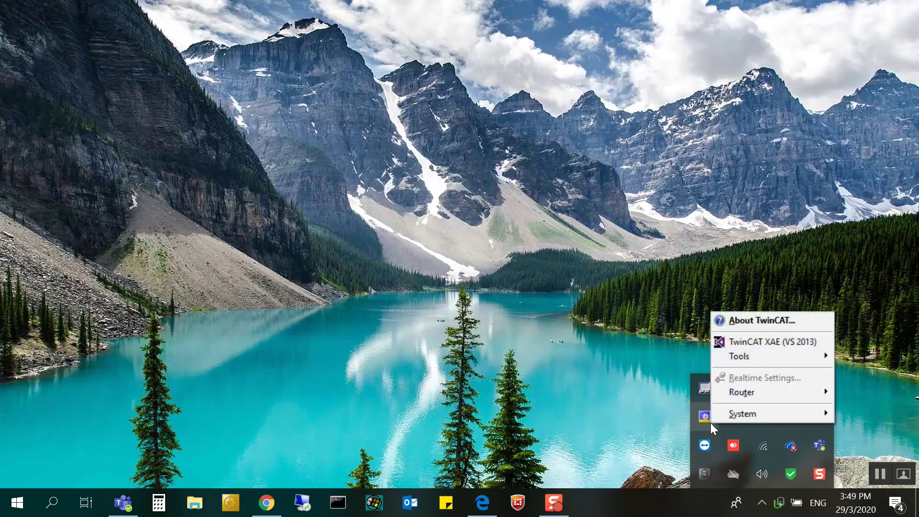
pyautogui.click(748, 341)
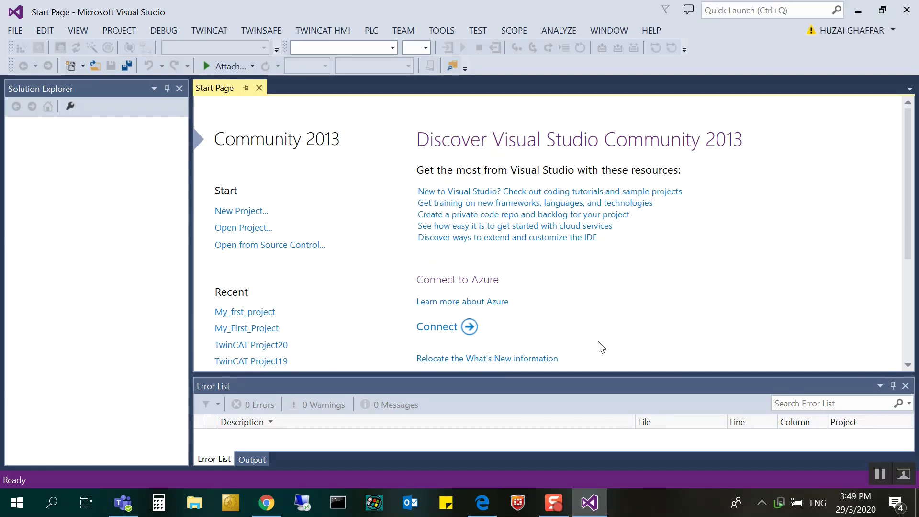
# Create a new TwinCAT XAE Project, replacing the default name with My_first_project.
pyautogui.click(242, 207)
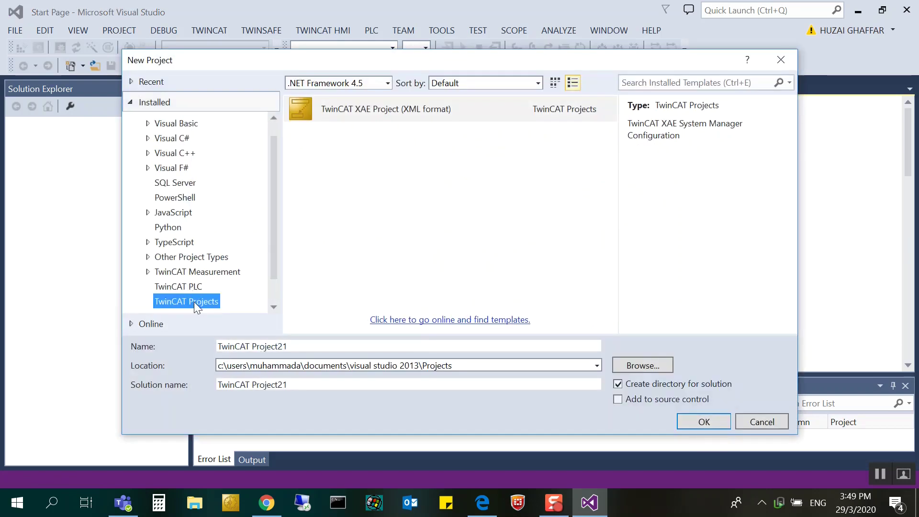
pyautogui.click(312, 347)
pyautogui.moveTo(311, 347); pyautogui.dragTo(186, 332)
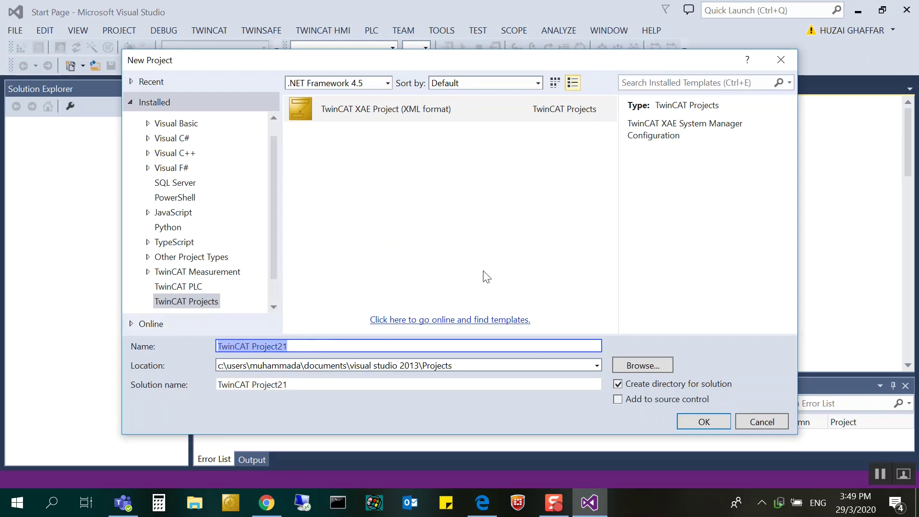
pyautogui.write('M')
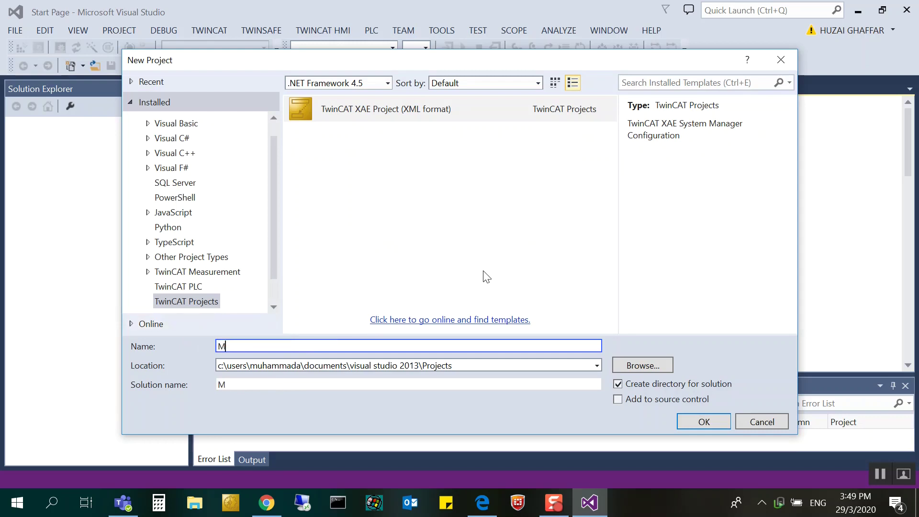
pyautogui.write('y_first_project')
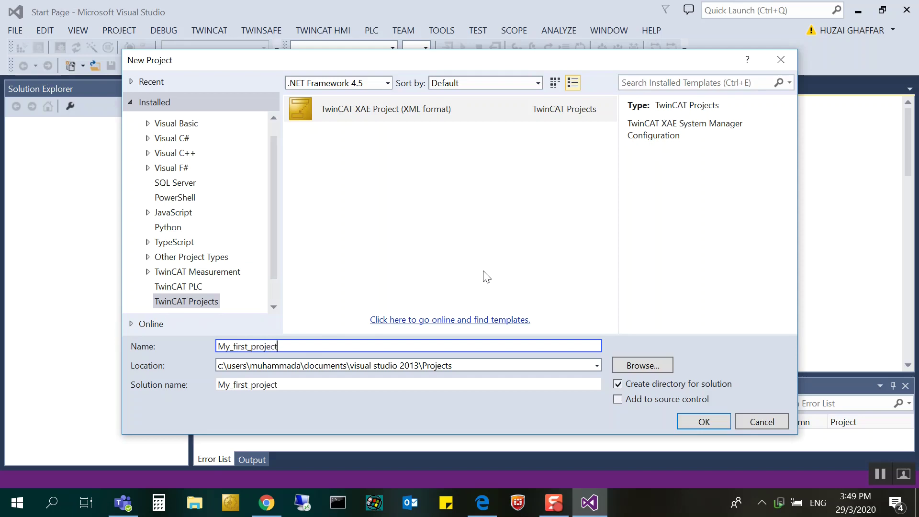
pyautogui.click(702, 422)
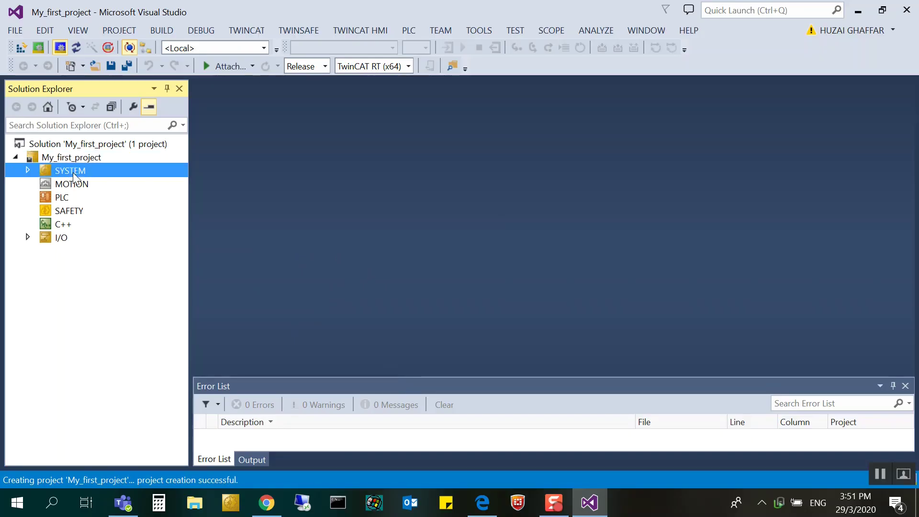
# From the SYSTEM settings' Choose Target, bring up the Search (Ethernet) Add Route Dialog.
pyautogui.doubleClick(73, 175)
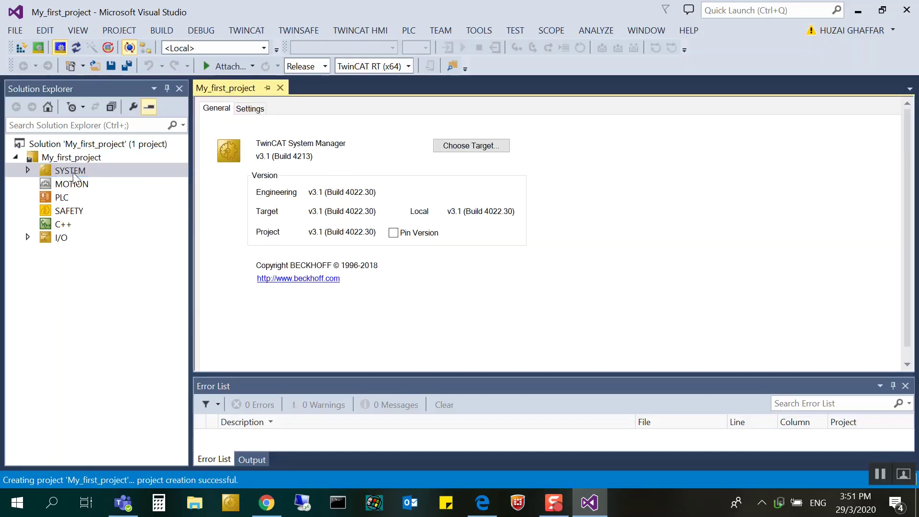
pyautogui.click(484, 150)
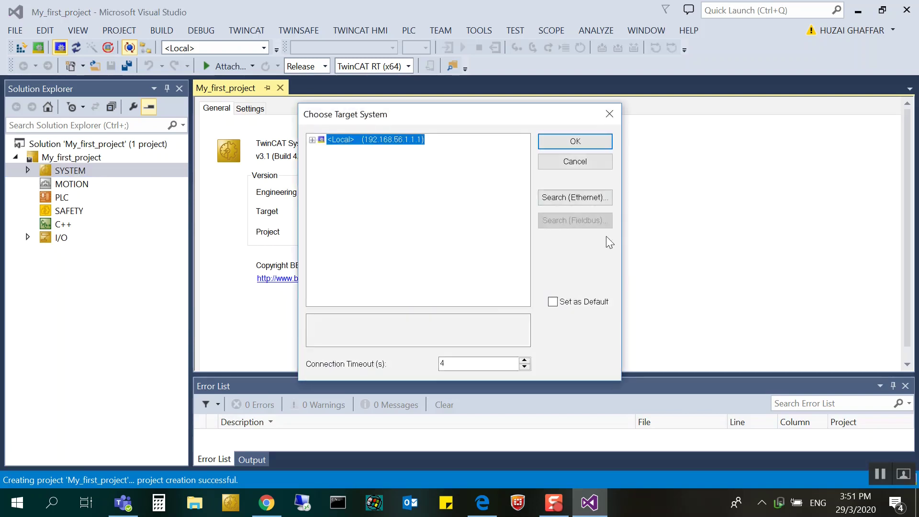
pyautogui.click(584, 197)
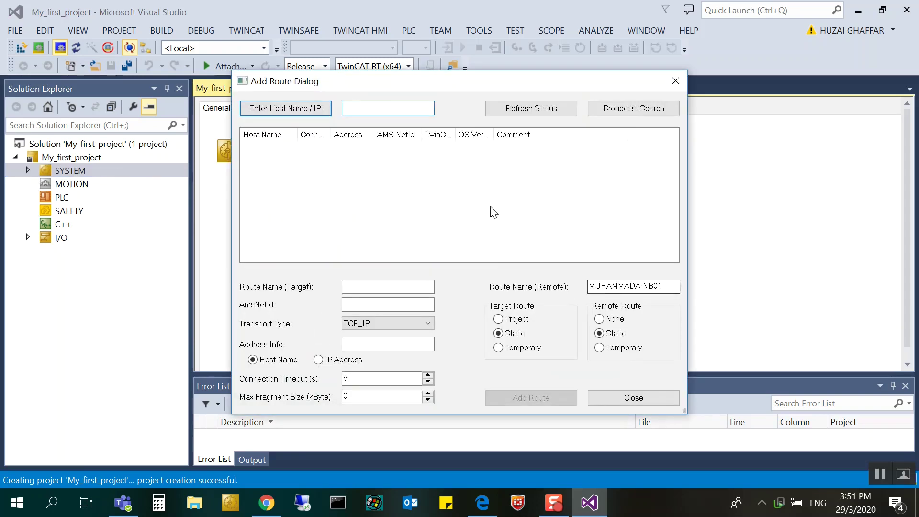
# Run a broadcast search on the TwinCAT-Intel adapter only, excluding VirtualBox and wireless adapters.
pyautogui.click(617, 112)
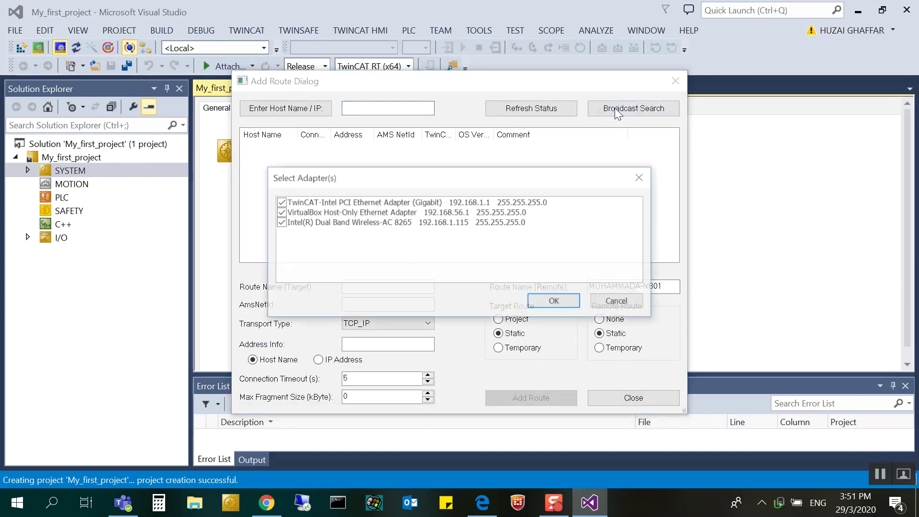
pyautogui.click(281, 212)
pyautogui.click(280, 202)
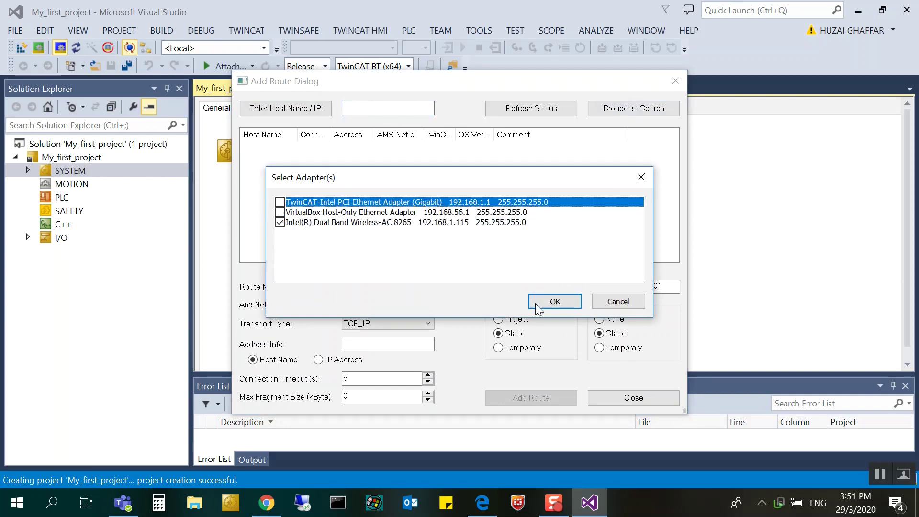
pyautogui.click(283, 222)
pyautogui.click(280, 202)
pyautogui.click(281, 223)
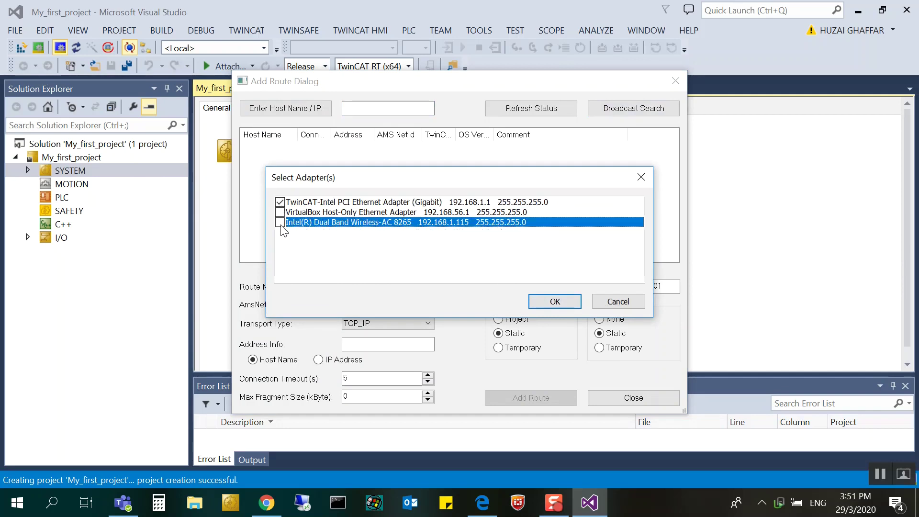
pyautogui.click(555, 301)
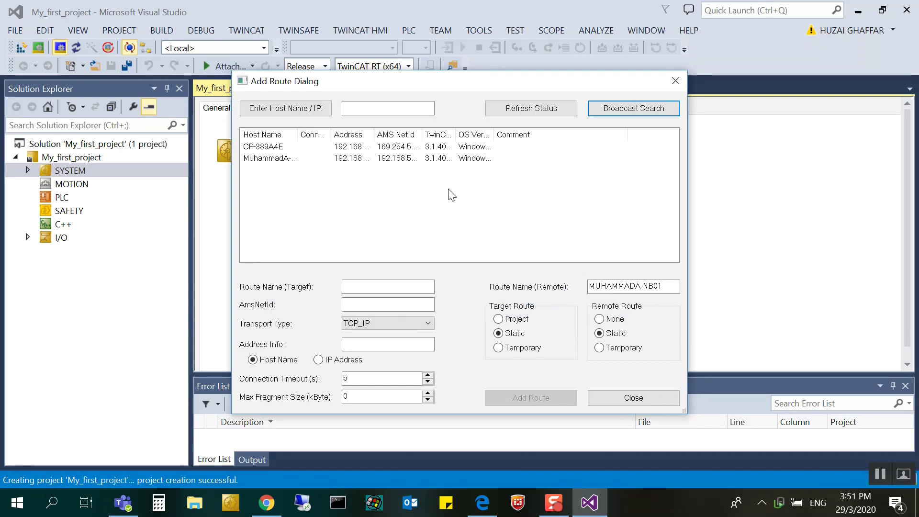
# Add a route to CP-389A4E by IP address, logging on with the remote system's password.
pyautogui.moveTo(374, 135); pyautogui.dragTo(459, 140)
pyautogui.click(372, 148)
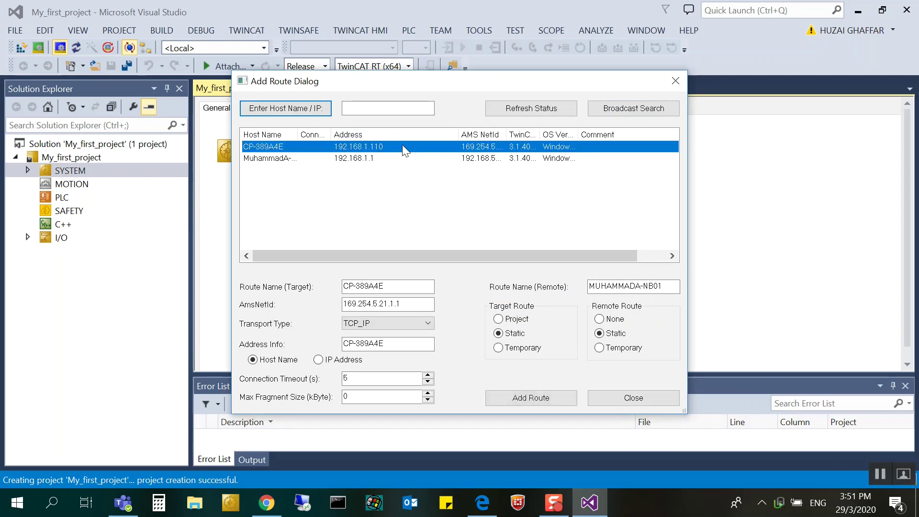
pyautogui.click(318, 360)
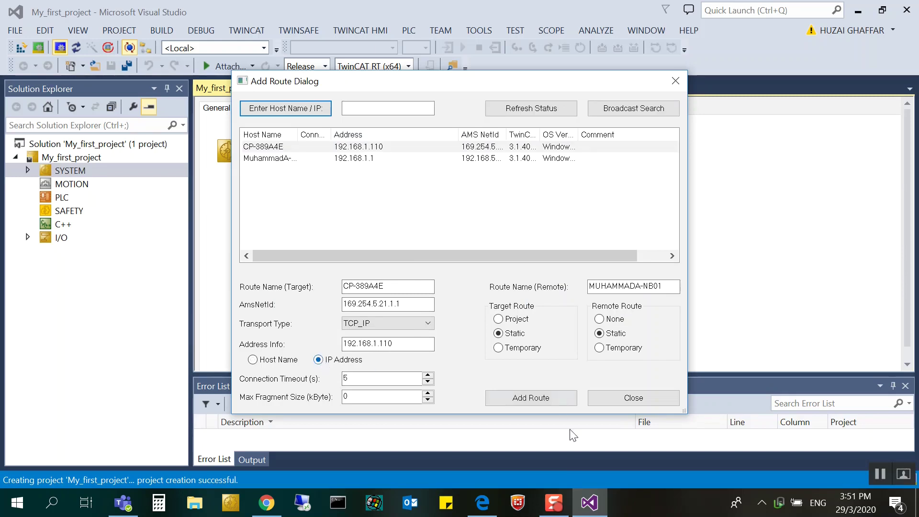
pyautogui.click(543, 404)
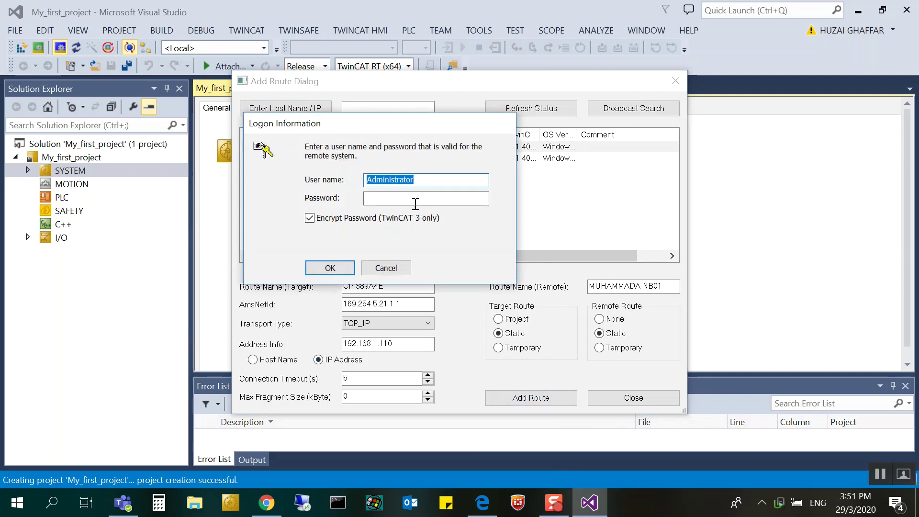
pyautogui.click(413, 202)
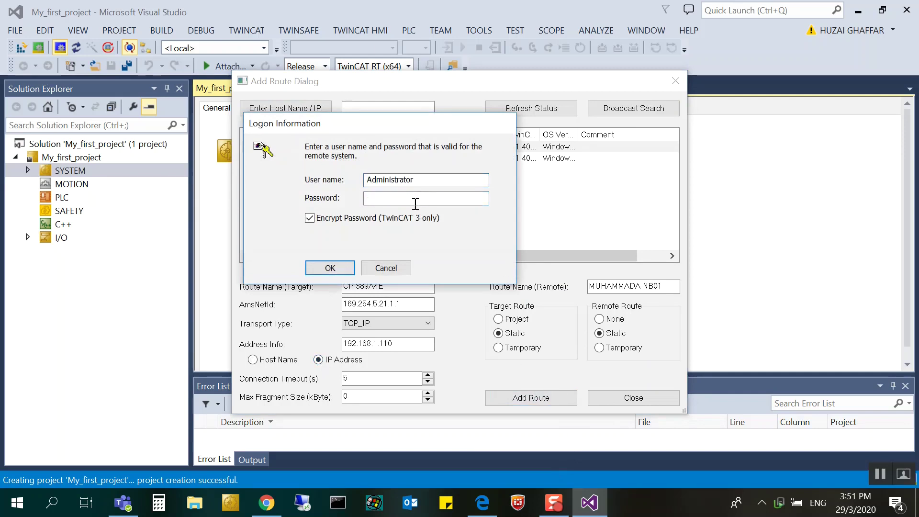
pyautogui.write('1')
pyautogui.click(335, 270)
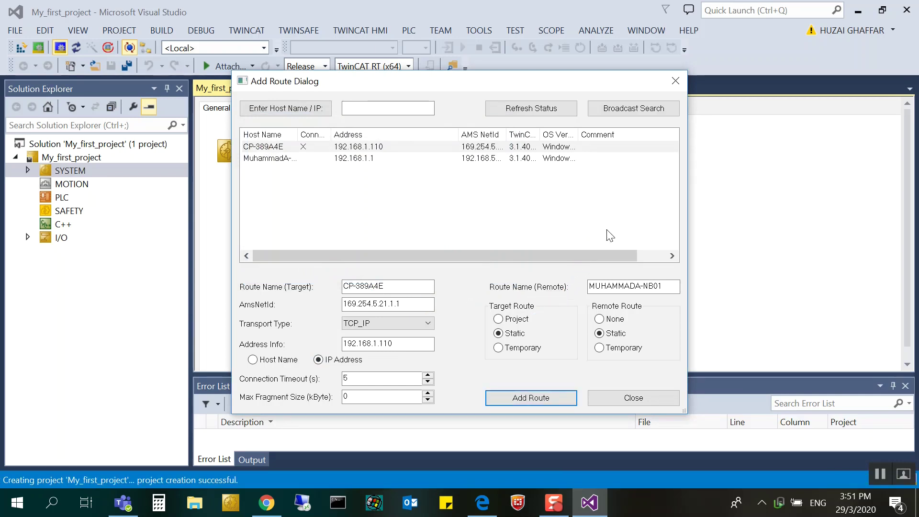
pyautogui.click(311, 150)
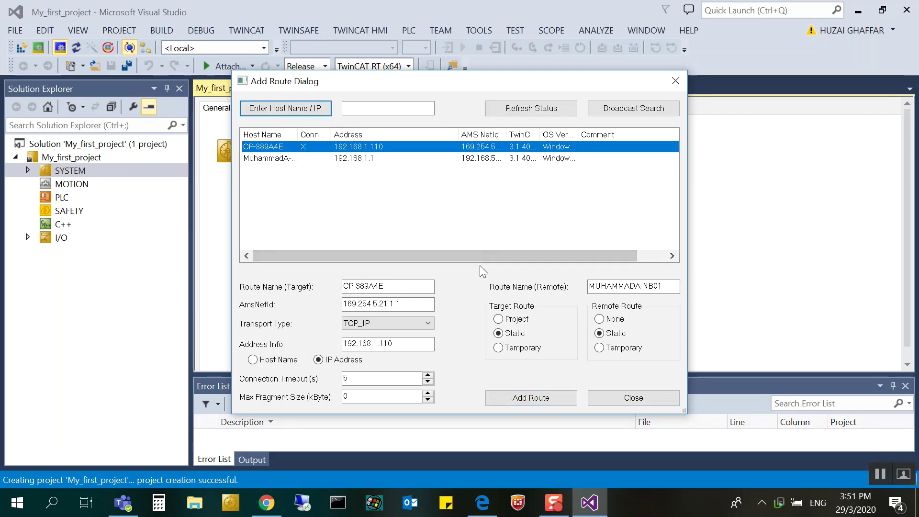
# Set CP-389A4E as the target system, accept the x86 platform switch, and expand I/O.
pyautogui.click(614, 400)
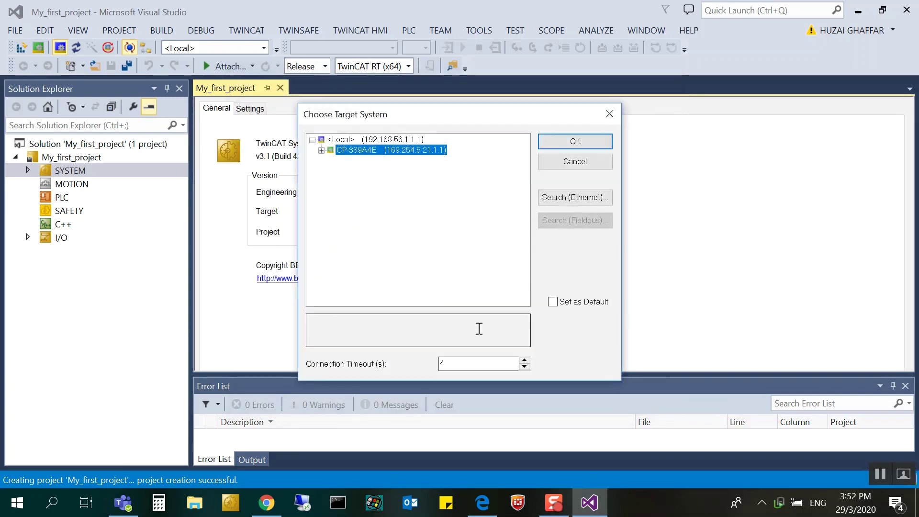
pyautogui.doubleClick(370, 150)
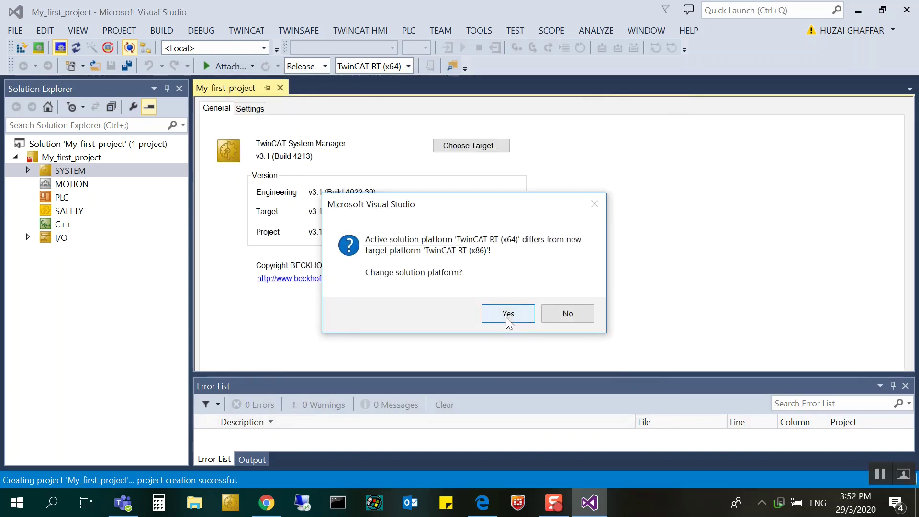
pyautogui.click(509, 314)
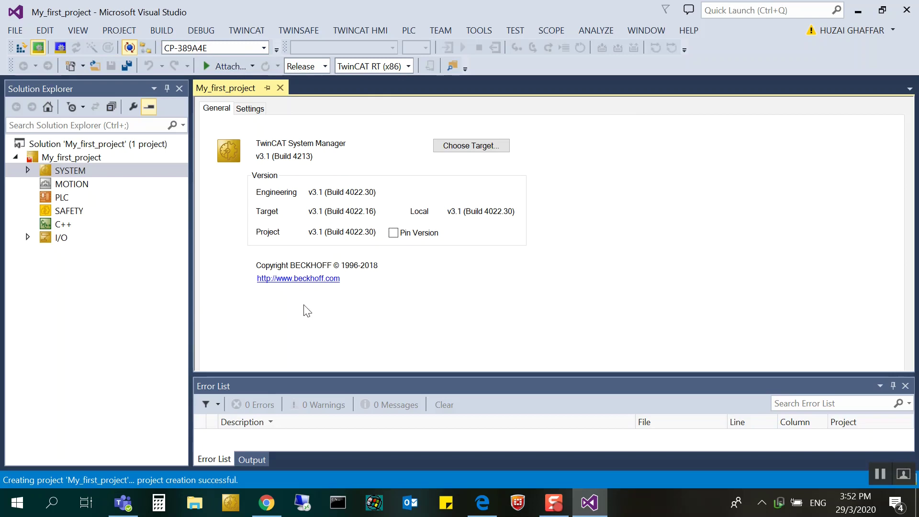
pyautogui.click(27, 237)
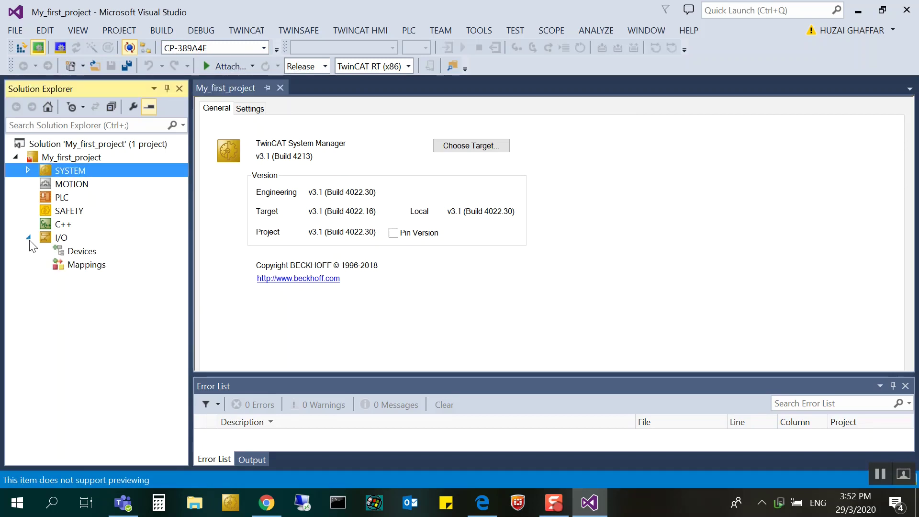
# Restart TwinCAT on CP-389A4E in Config Mode and confirm with OK.
pyautogui.click(61, 47)
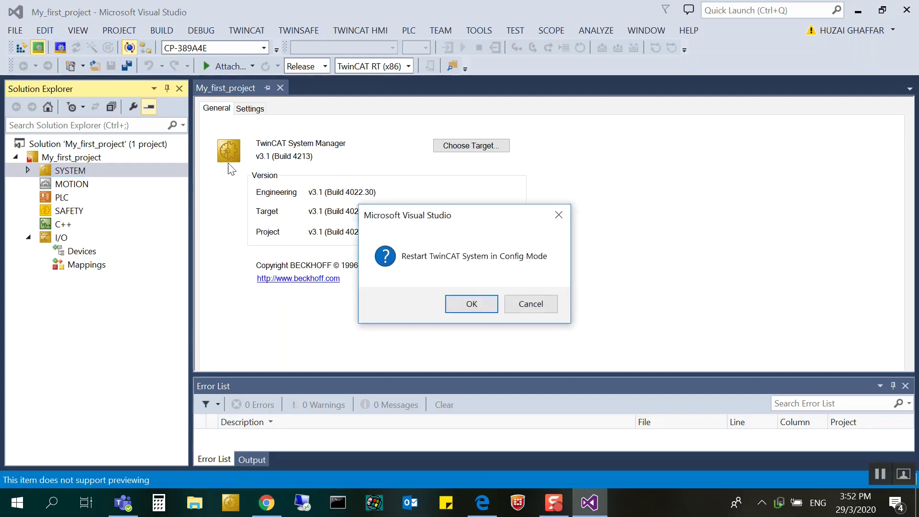
pyautogui.click(457, 314)
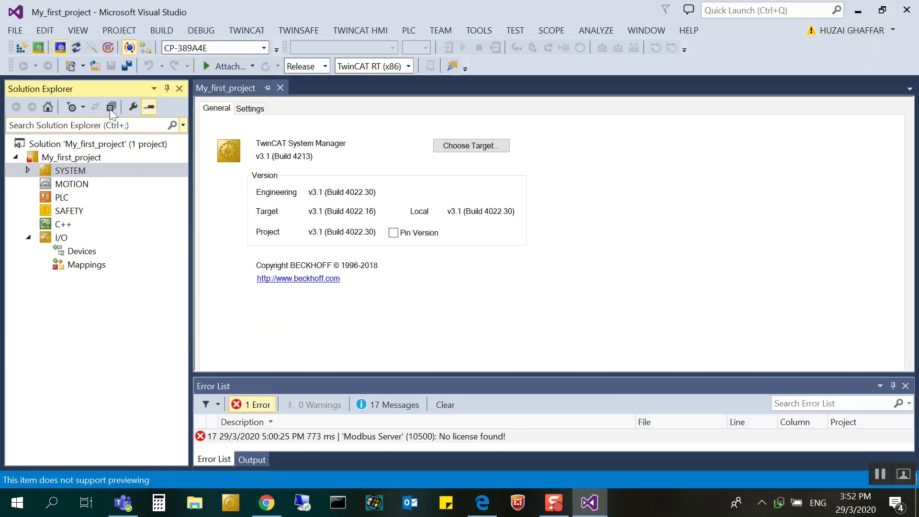
# Scan the I/O Devices, add the found EtherCAT device, scan it for boxes, and answer the free run prompt.
pyautogui.click(78, 255)
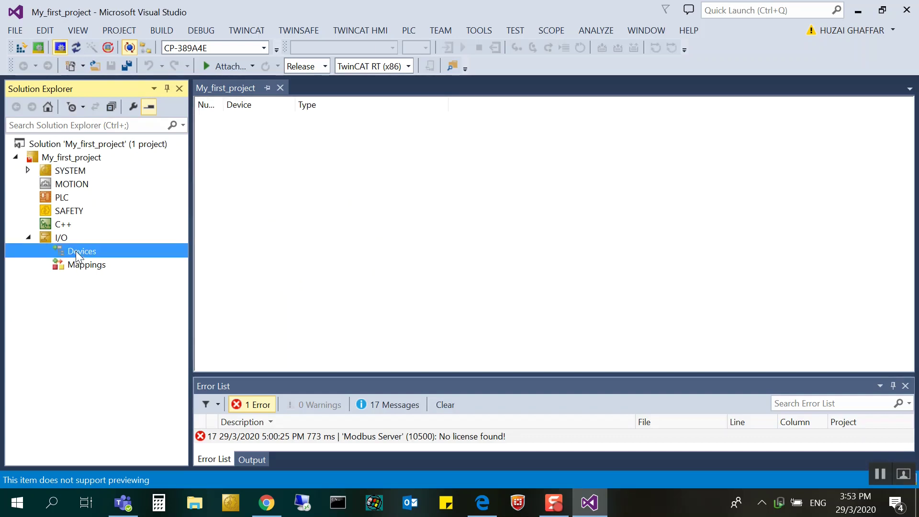
pyautogui.rightClick(78, 255)
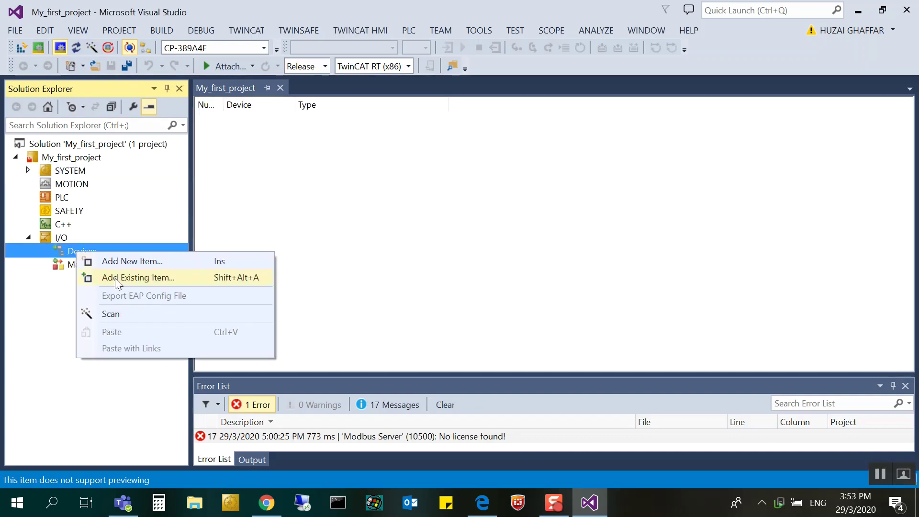
pyautogui.click(134, 315)
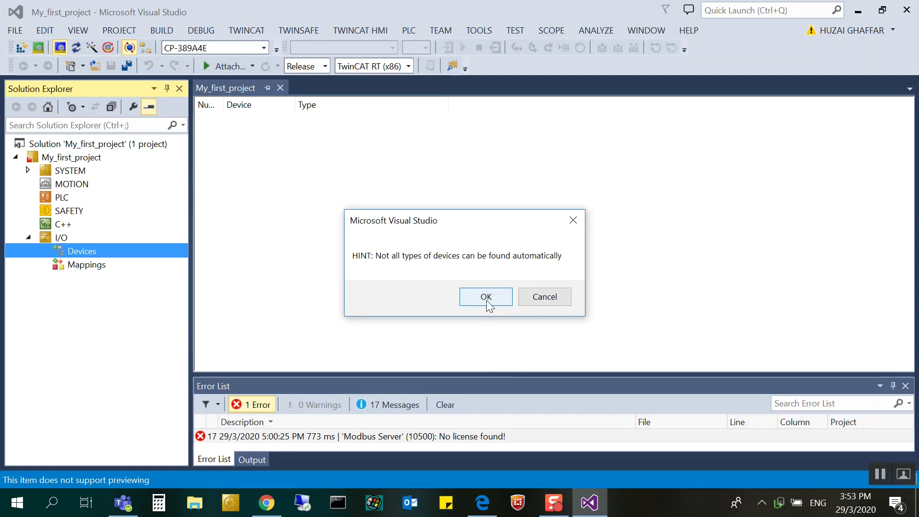
pyautogui.click(486, 297)
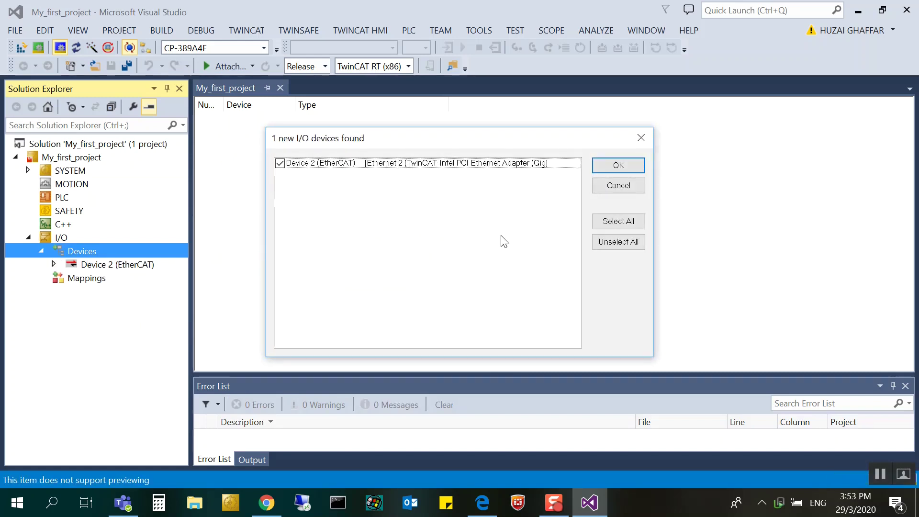
pyautogui.click(616, 165)
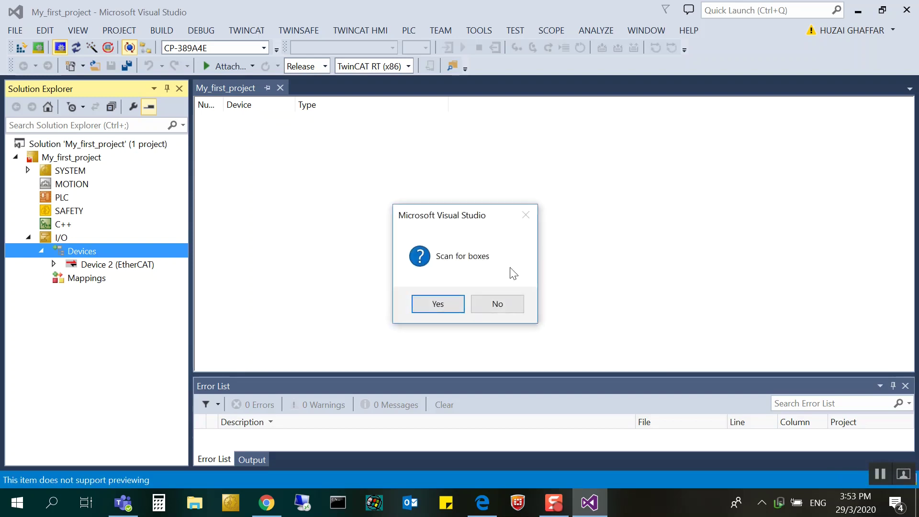
pyautogui.click(438, 305)
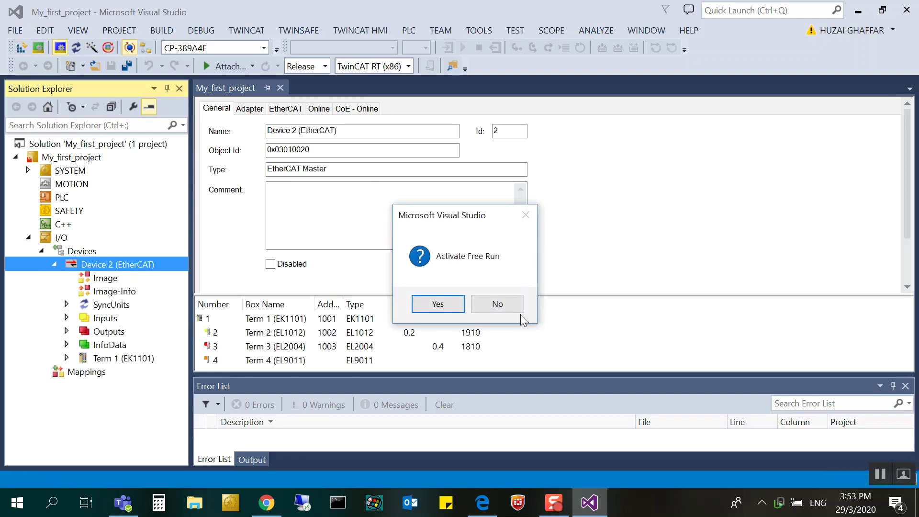
pyautogui.click(444, 309)
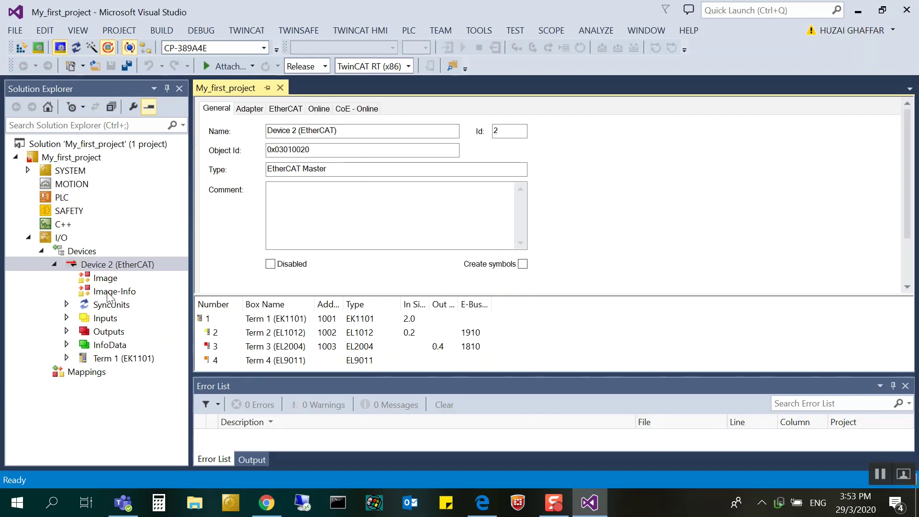
# Inspect Term 1 (EK1101), Term 2 (EL1012) and Term 3 (EL2004) details.
pyautogui.click(101, 359)
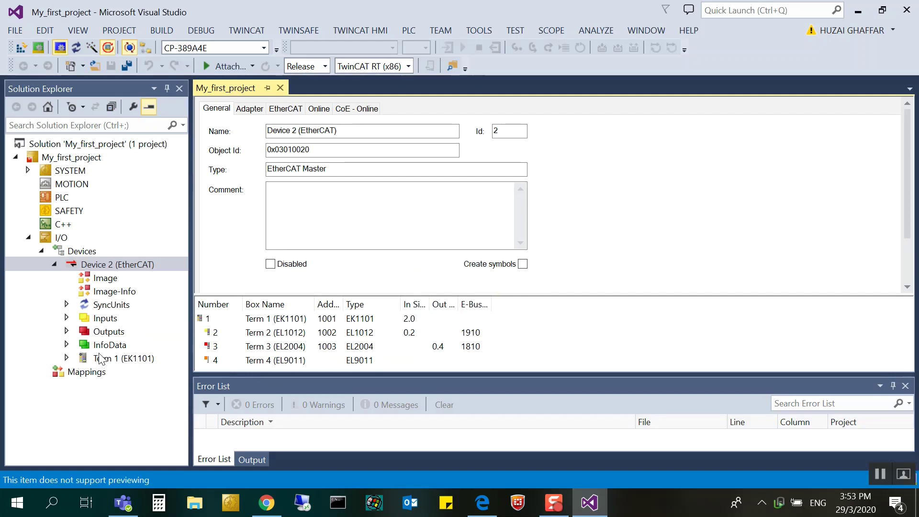
pyautogui.click(71, 359)
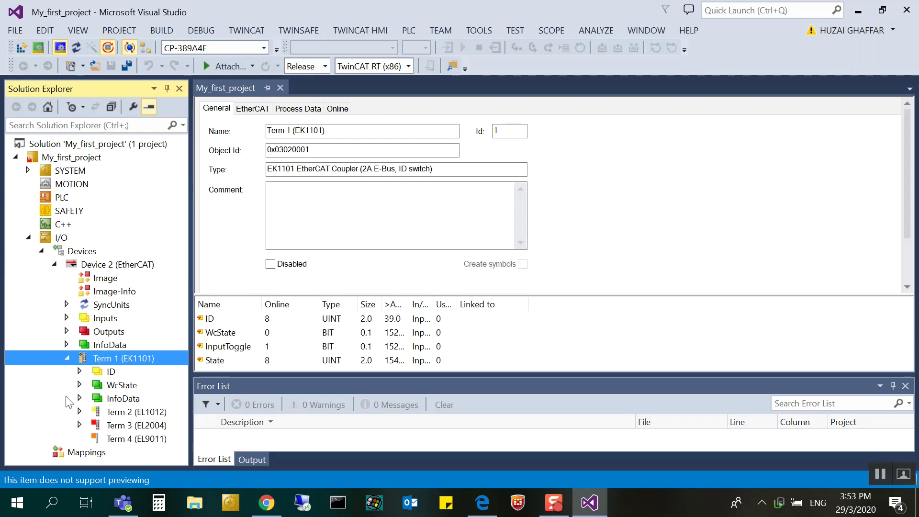
pyautogui.click(158, 414)
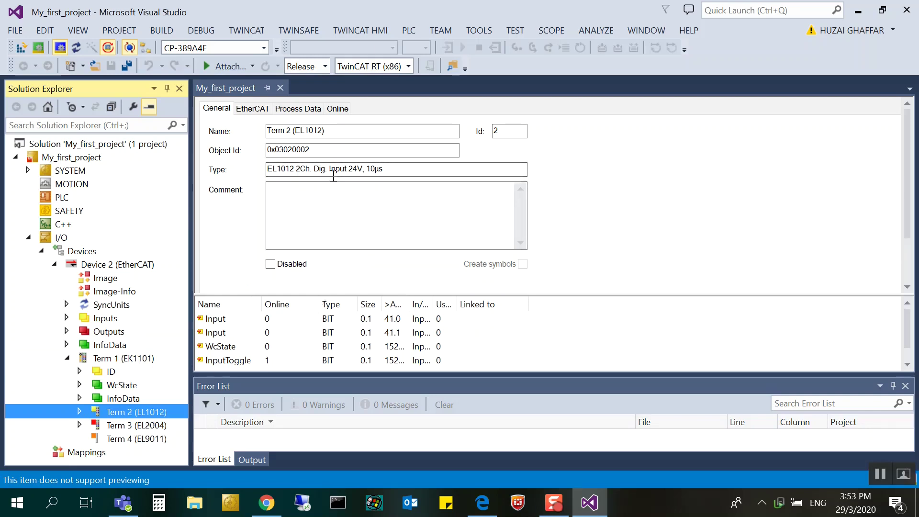
pyautogui.click(145, 428)
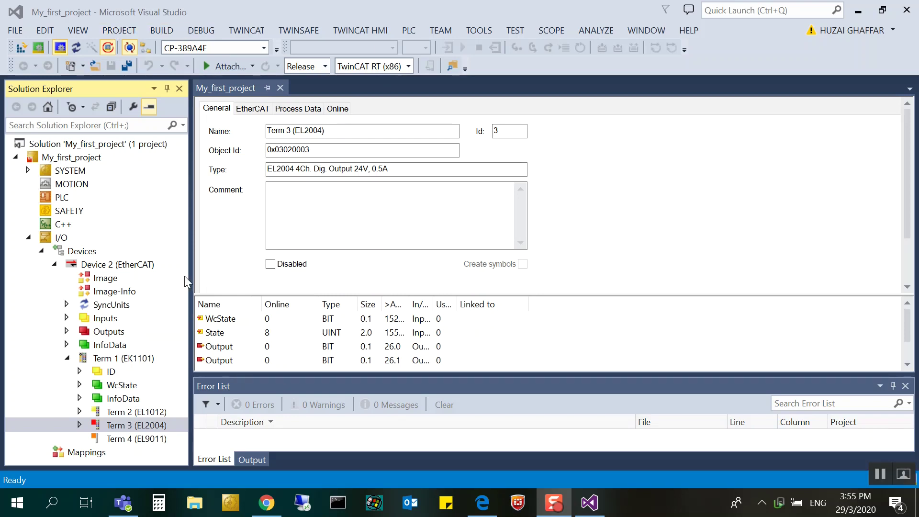
# Widen the project tree and expand Term 2 down to Channel 1's Input.
pyautogui.moveTo(191, 287); pyautogui.dragTo(304, 323)
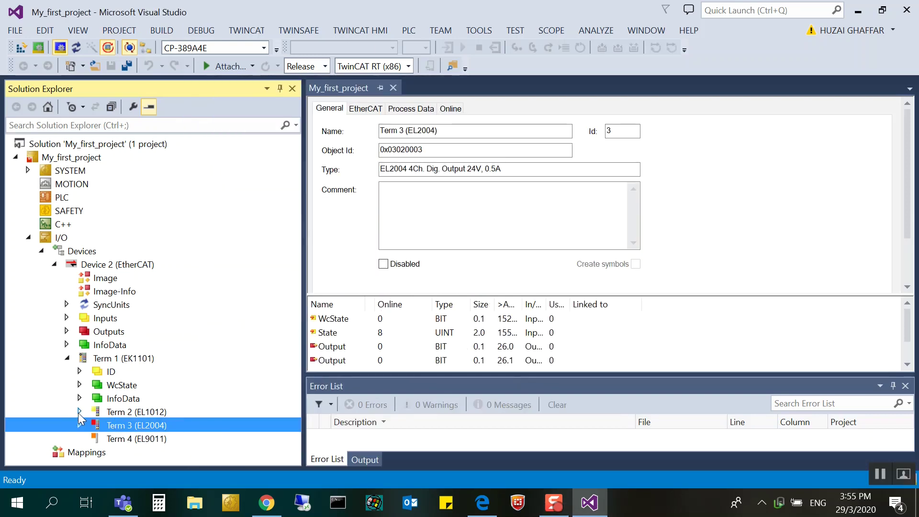
pyautogui.click(111, 409)
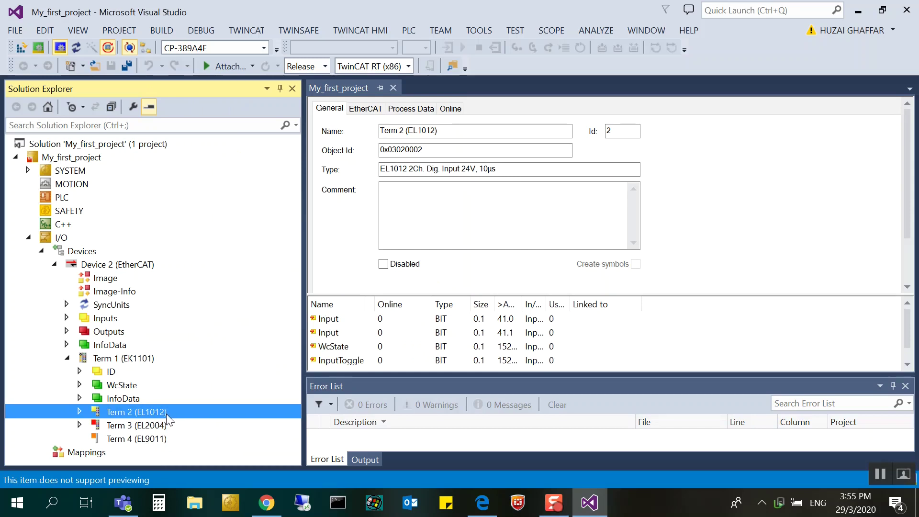
pyautogui.click(80, 412)
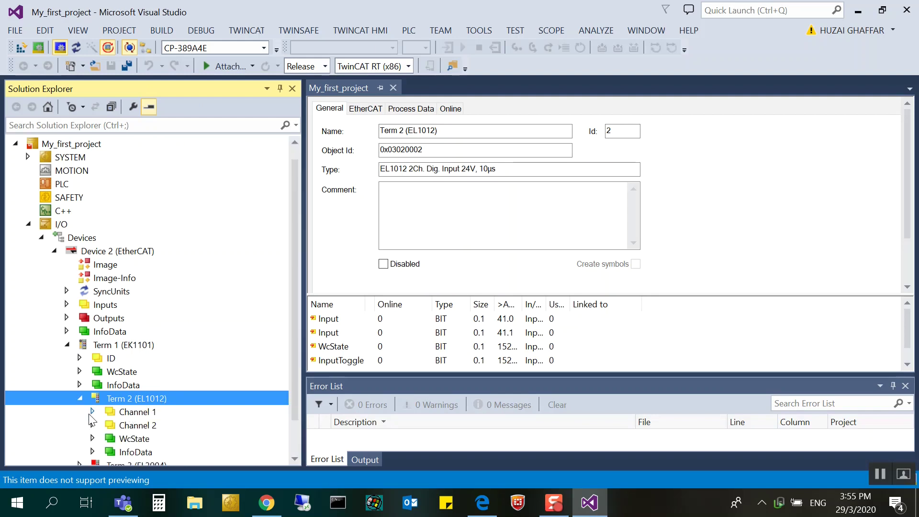
pyautogui.click(91, 412)
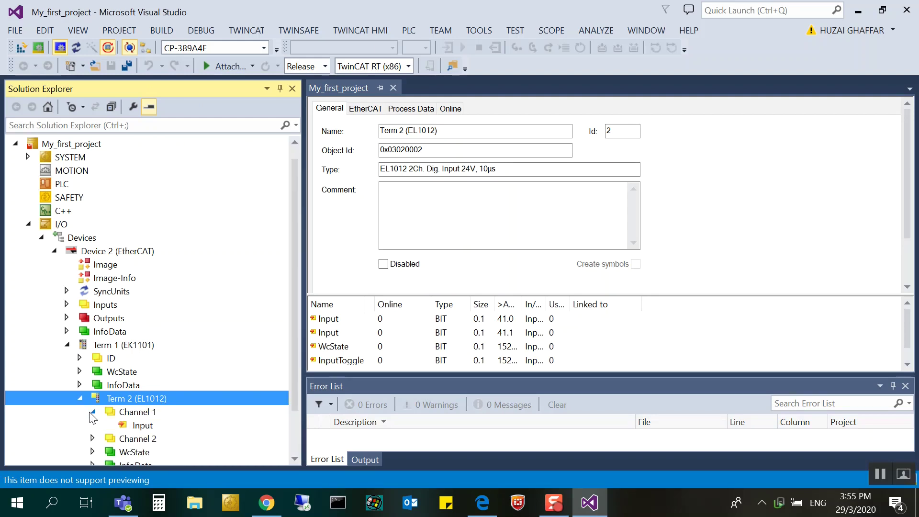
# Show Channel 1 Input's live value on the Online tab with free run switched on.
pyautogui.click(143, 425)
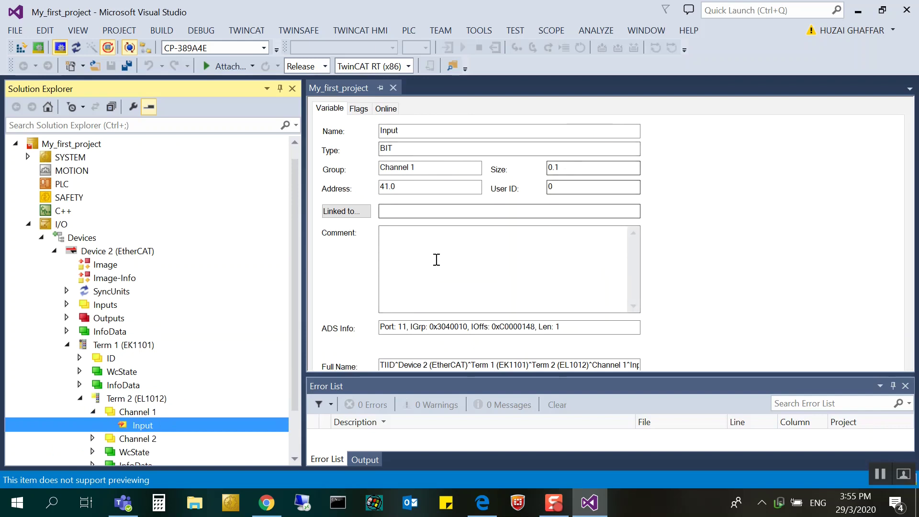
pyautogui.click(389, 109)
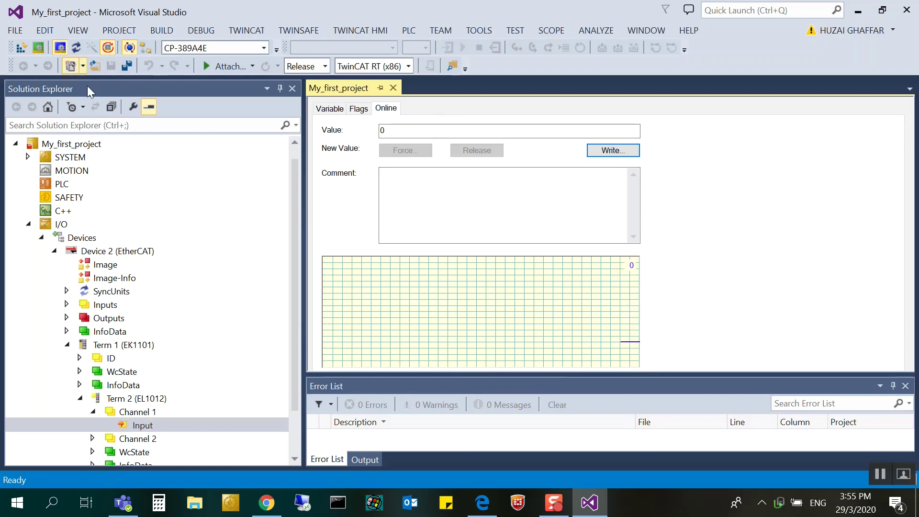
pyautogui.click(112, 49)
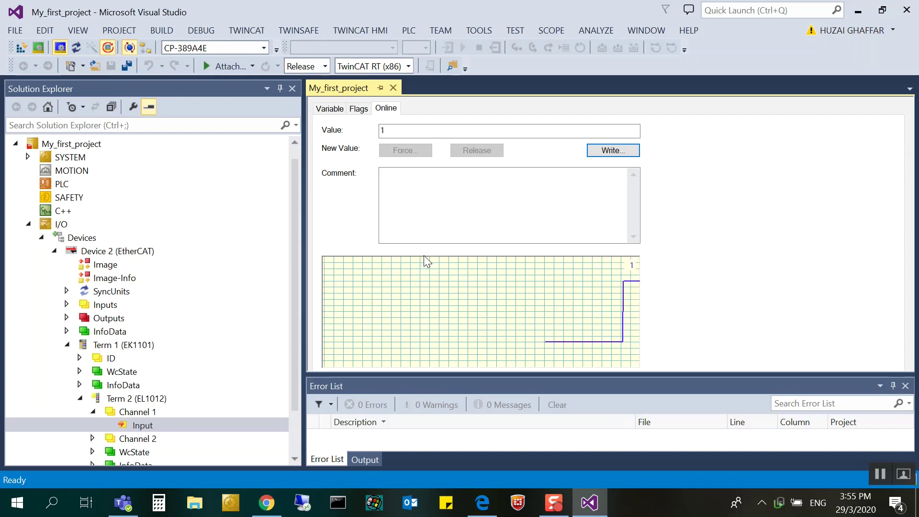
# Expand Channel 2 of Term 2 and monitor its Input's live value.
pyautogui.click(96, 427)
pyautogui.click(93, 438)
pyautogui.click(142, 452)
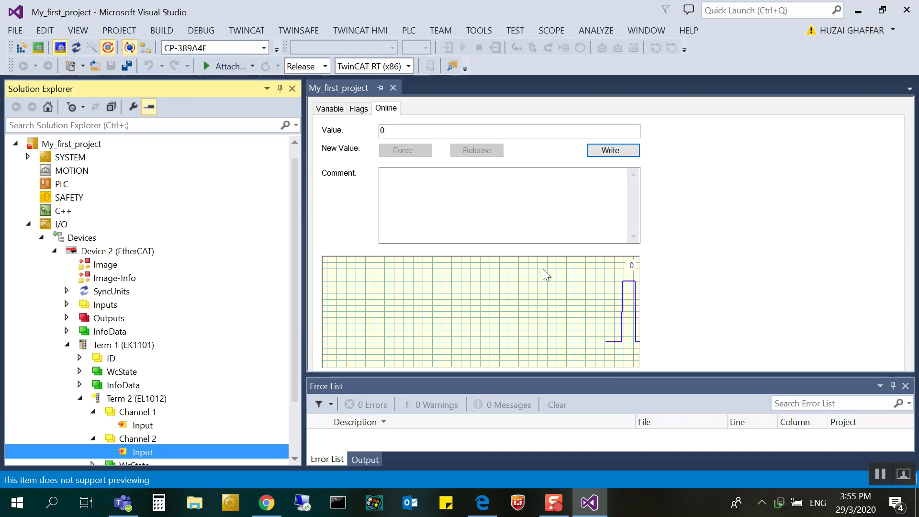
pyautogui.scroll(-2, 273, 340)
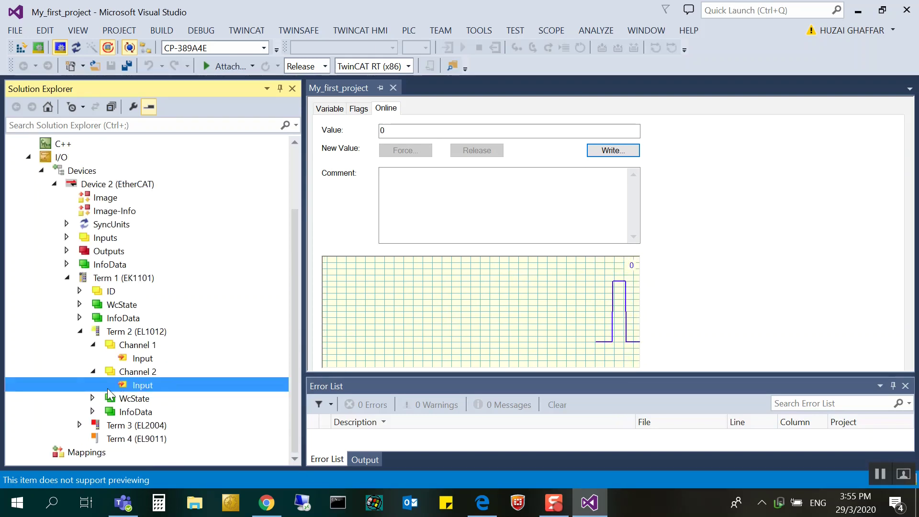
# Expand Term 3 Channel 1 and write Bool 1 to its Output.
pyautogui.click(80, 425)
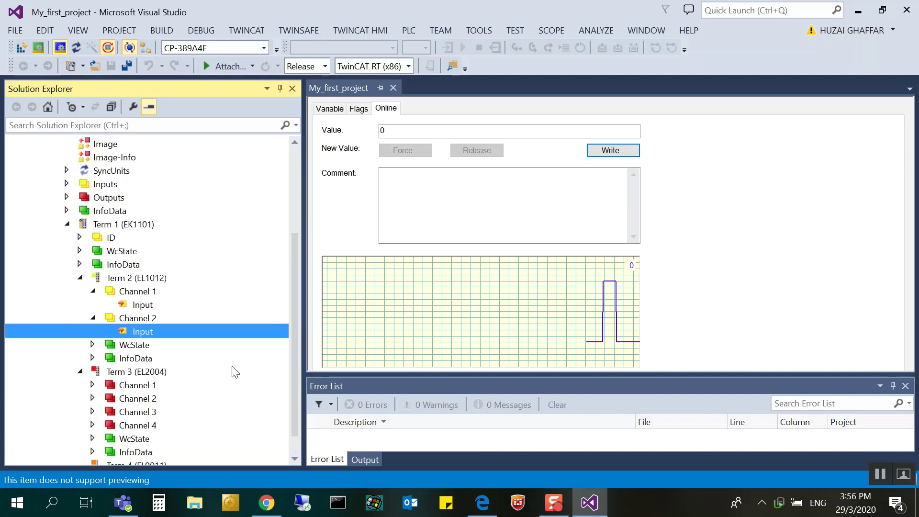
pyautogui.click(92, 385)
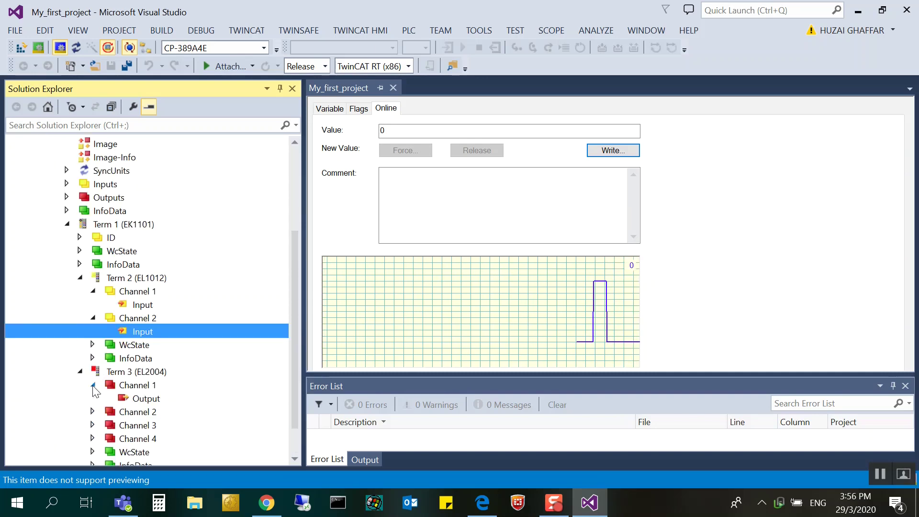
pyautogui.click(127, 399)
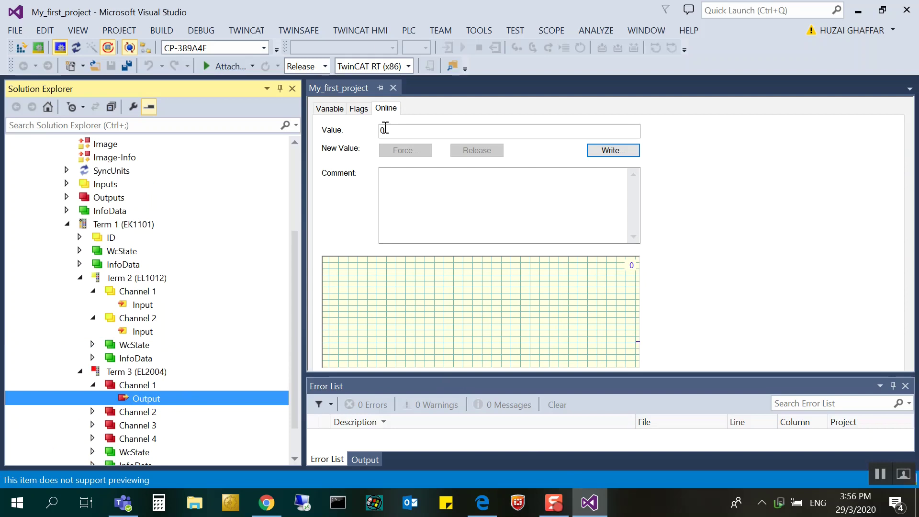
pyautogui.click(606, 152)
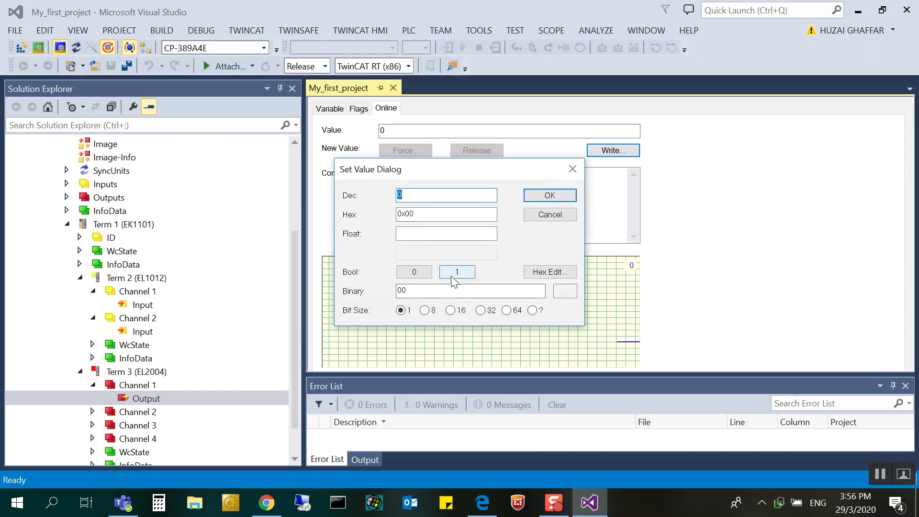
pyautogui.click(451, 273)
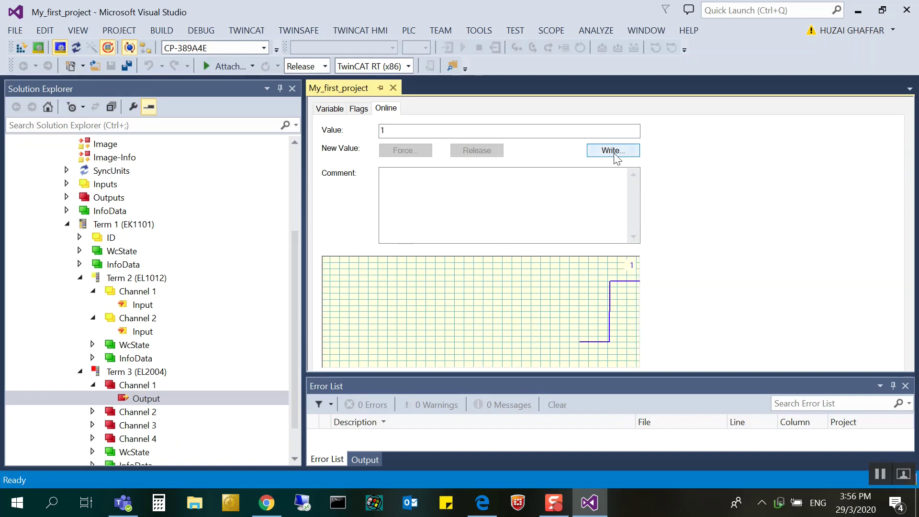
# Write Bool 0 back to Term 3 Channel 1 Output and collapse Channel 1.
pyautogui.click(615, 154)
pyautogui.click(414, 273)
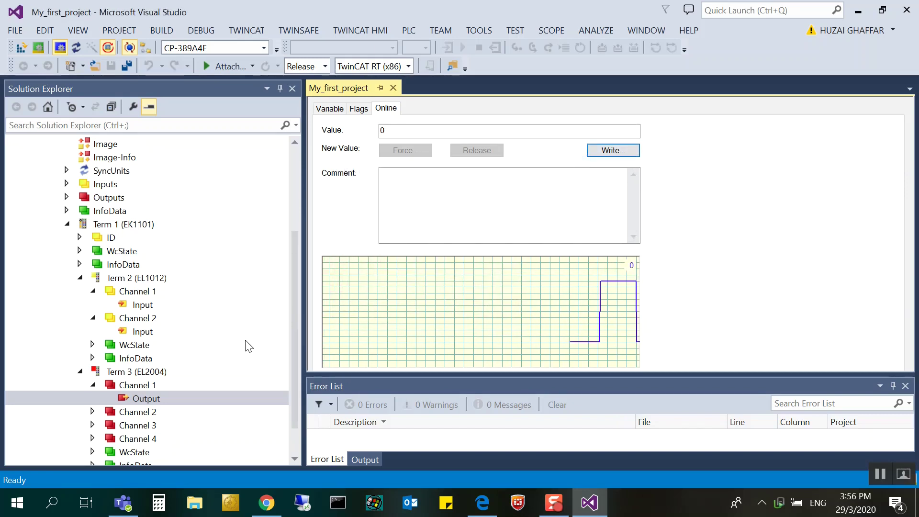
pyautogui.click(91, 385)
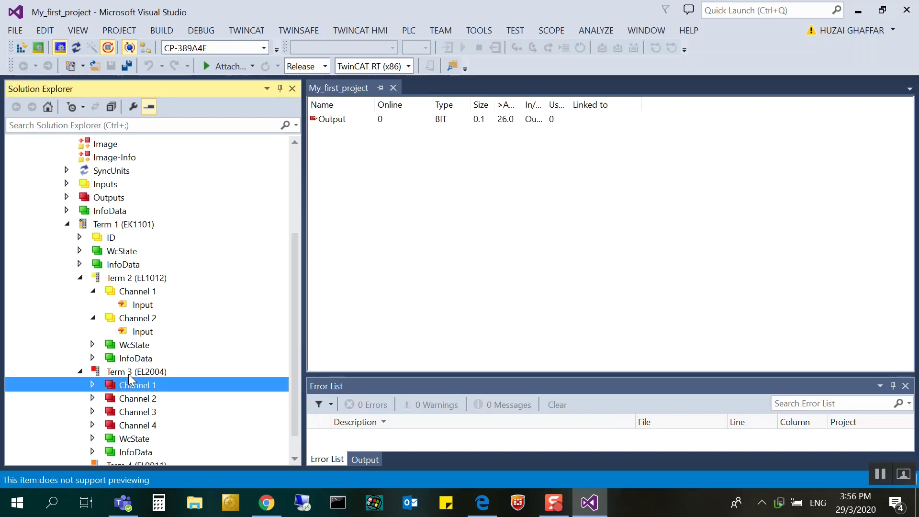
# Add a Standard PLC Project named PLC1 under the PLC node.
pyautogui.scroll(4, 178, 360)
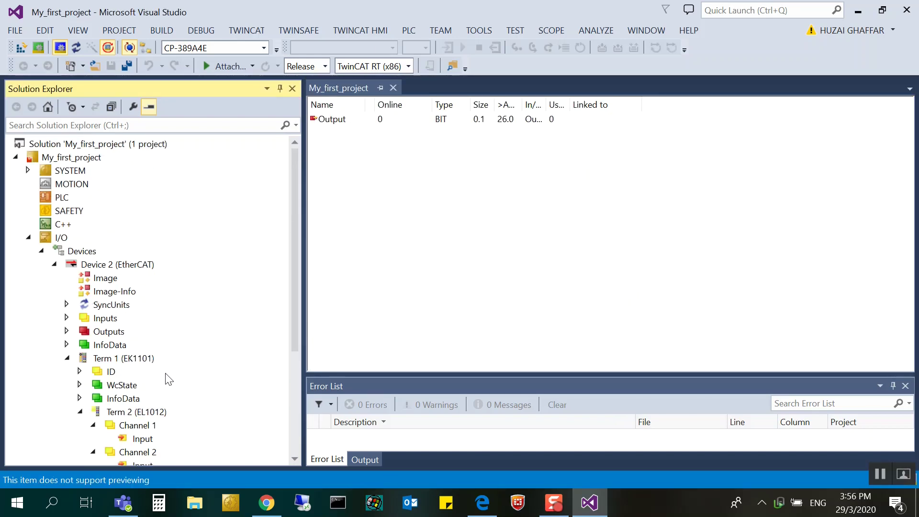
pyautogui.click(61, 201)
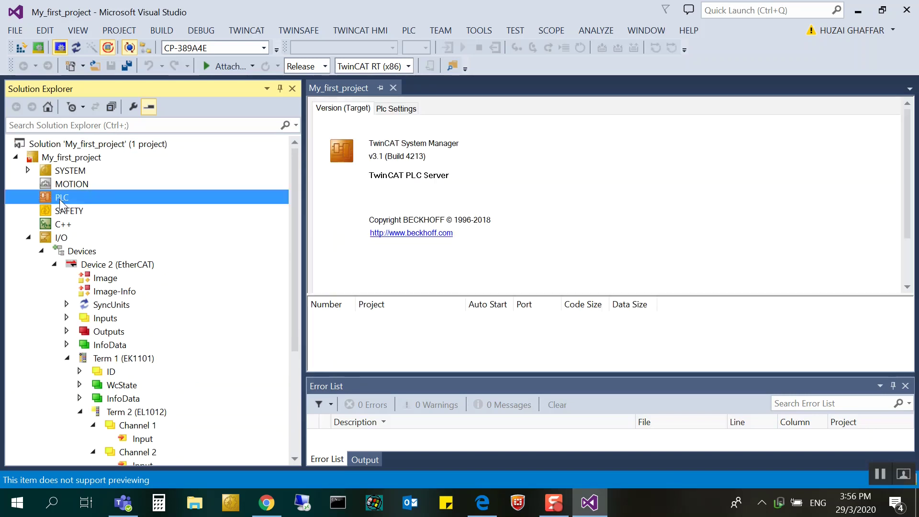
pyautogui.rightClick(61, 202)
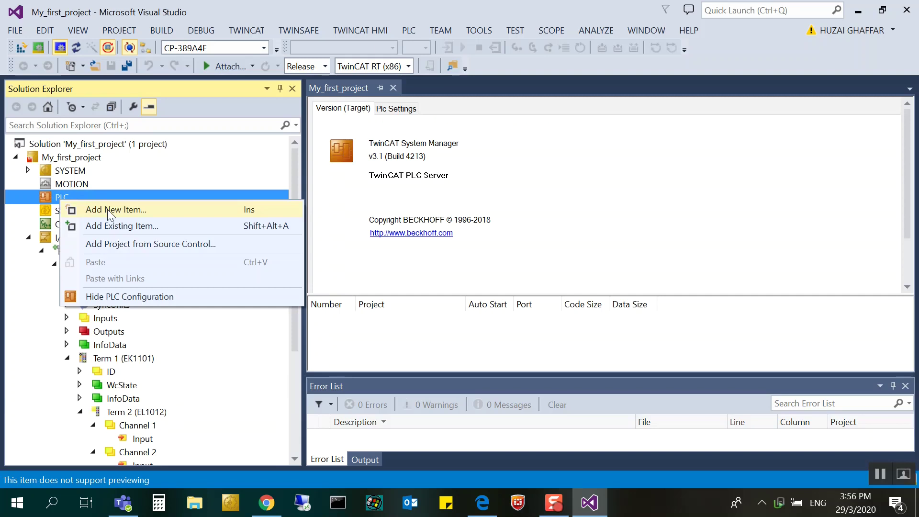
pyautogui.click(42, 198)
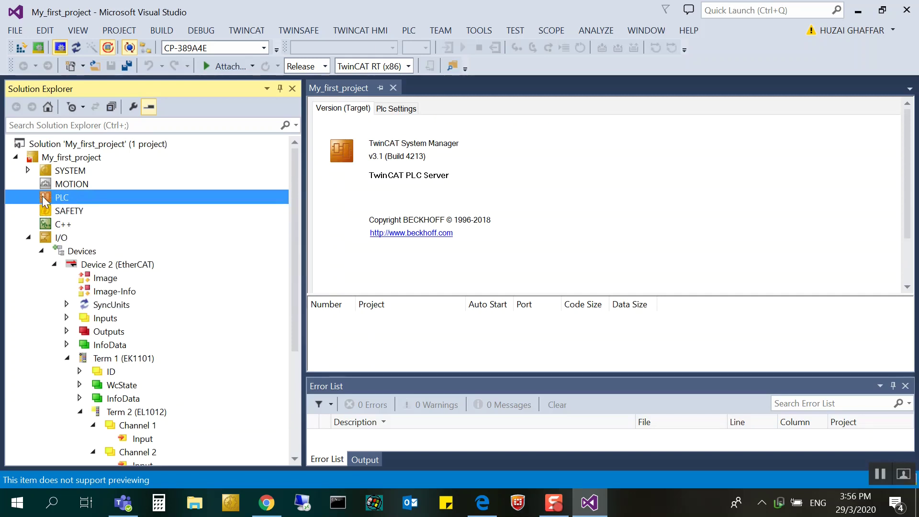
pyautogui.rightClick(42, 197)
pyautogui.click(81, 205)
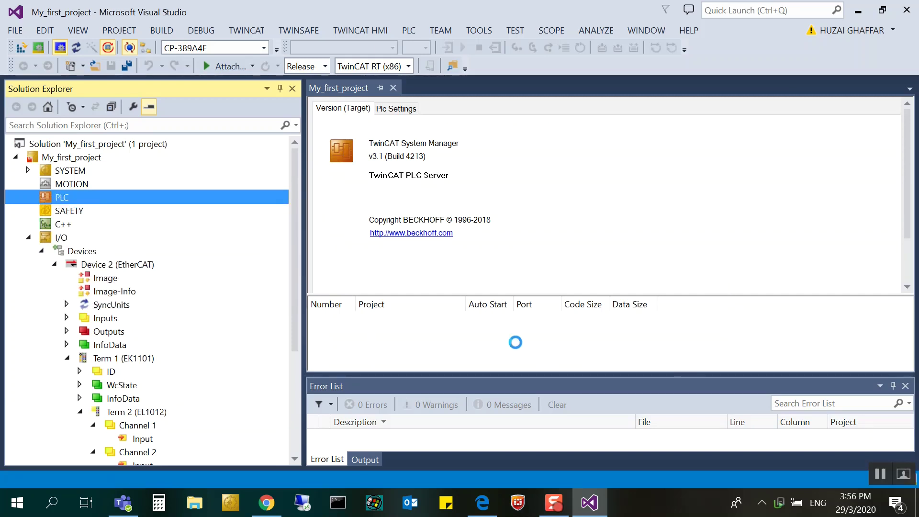
pyautogui.click(354, 117)
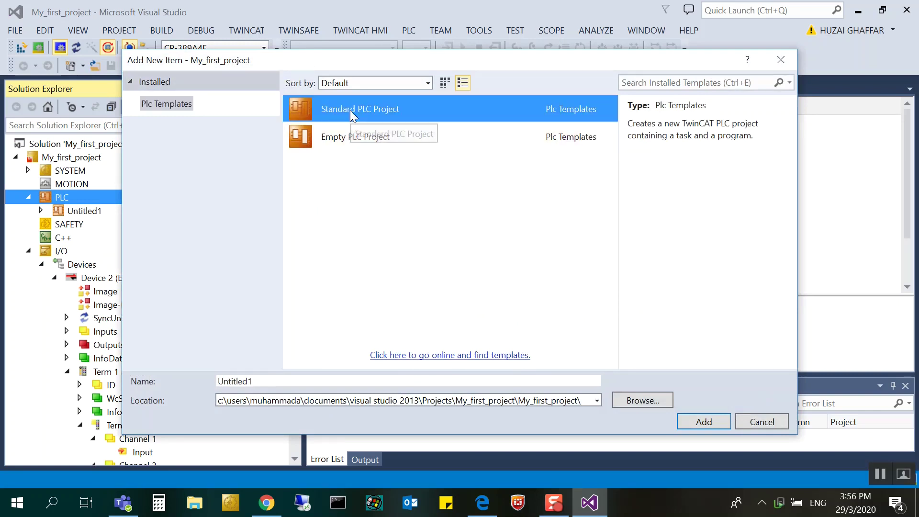
pyautogui.doubleClick(293, 382)
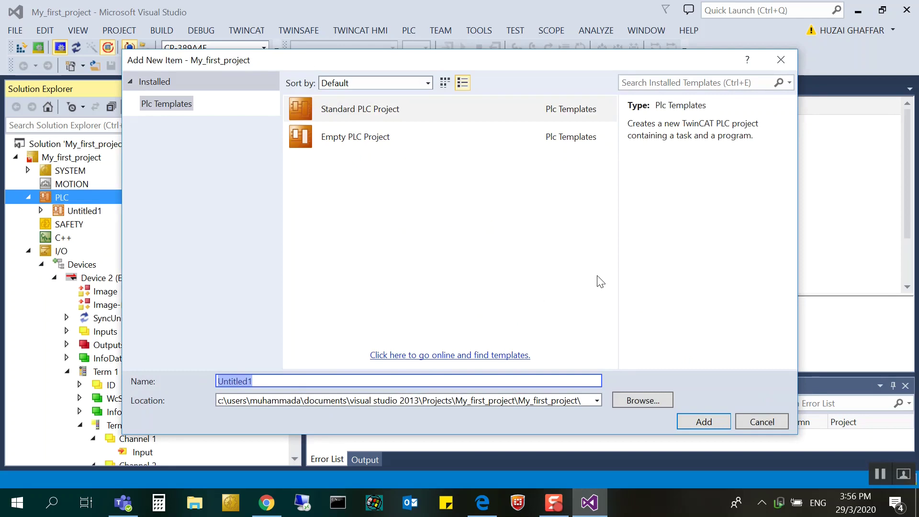
pyautogui.write('PLC1')
pyautogui.press('Return')
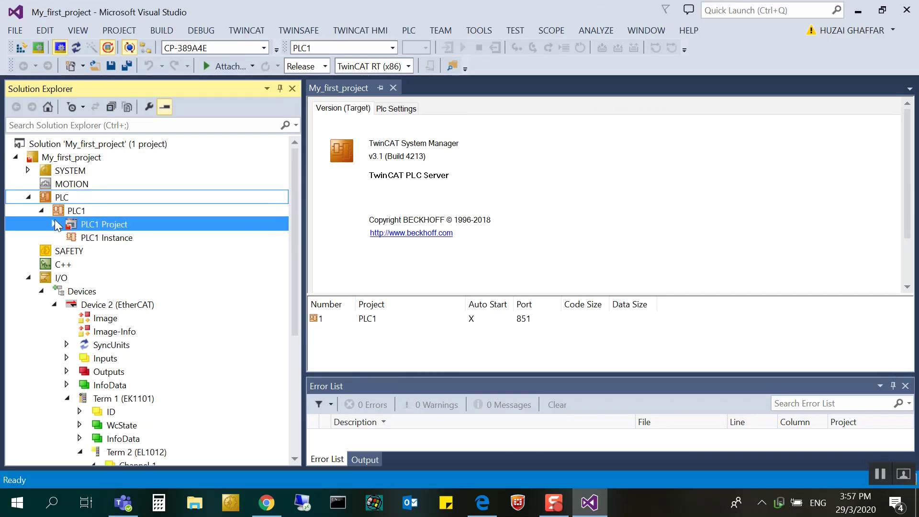
# Expand PLC1 Project down to its POUs folder and open MAIN (PRG) in the editor.
pyautogui.click(54, 221)
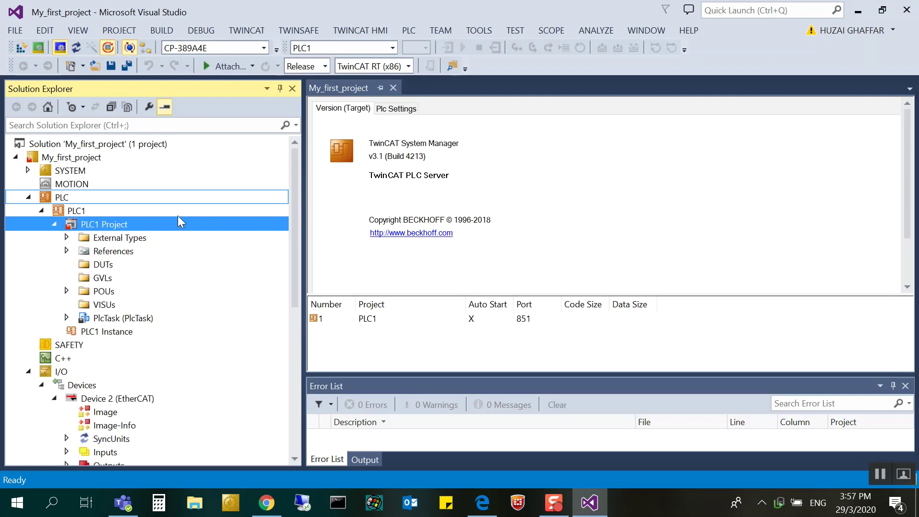
pyautogui.click(91, 198)
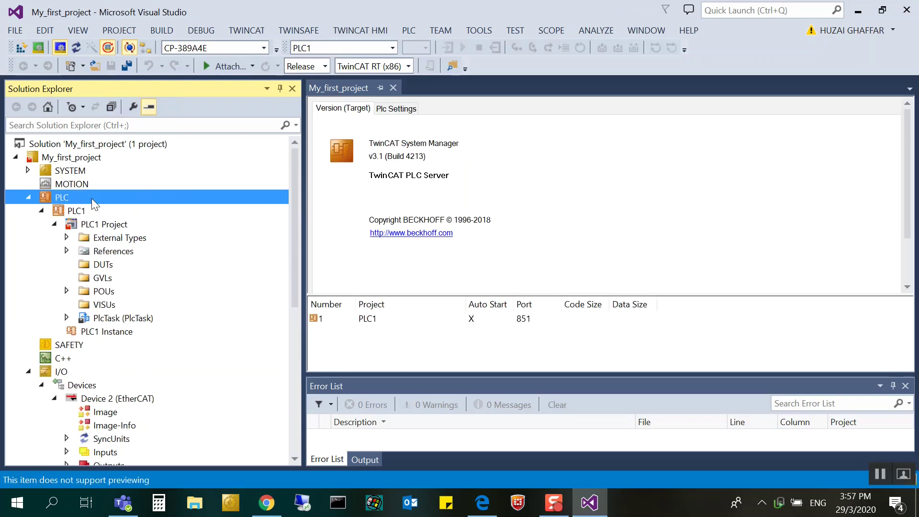
pyautogui.click(85, 223)
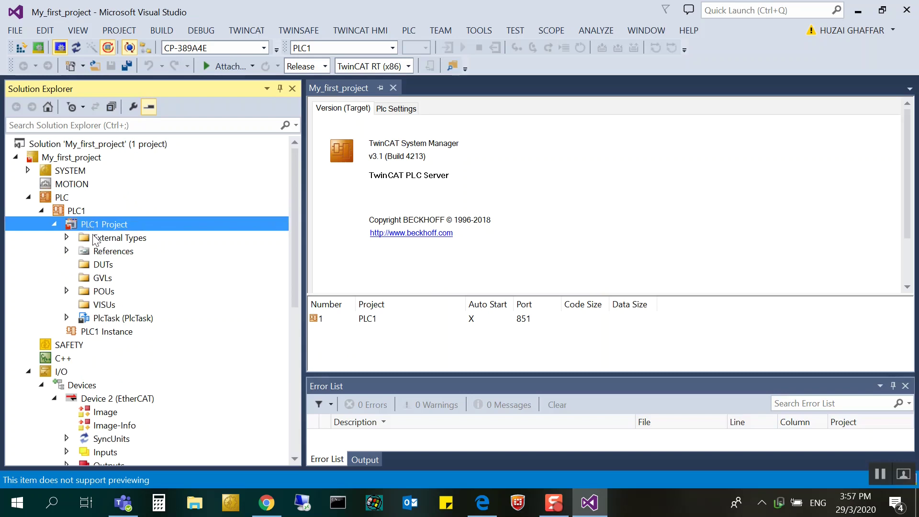
pyautogui.click(96, 239)
pyautogui.click(103, 266)
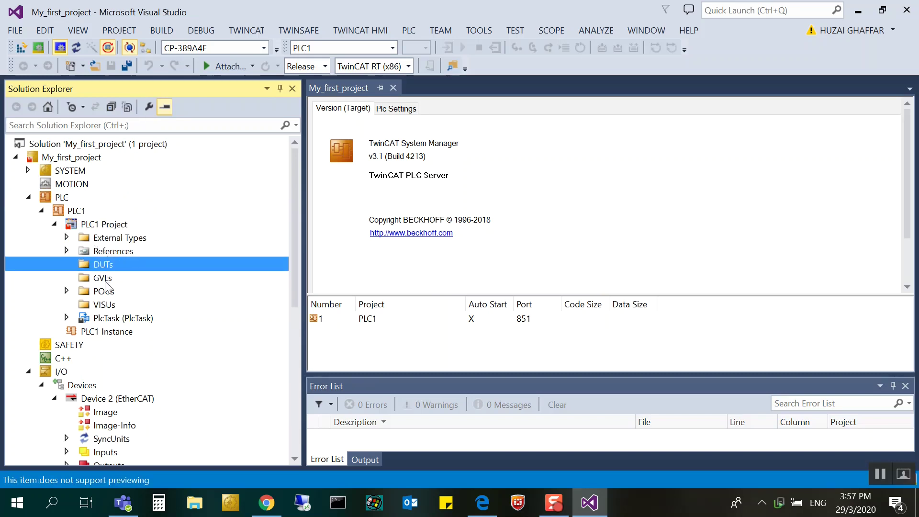
pyautogui.click(106, 280)
pyautogui.click(104, 292)
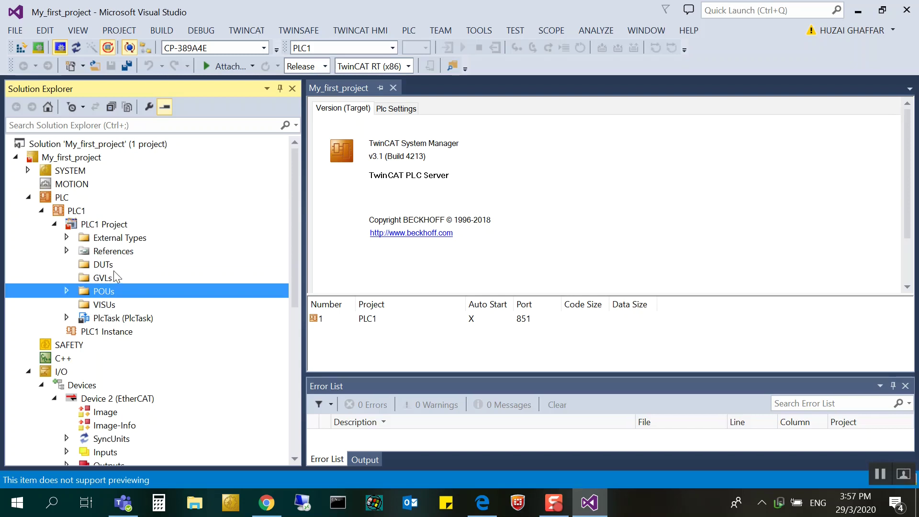
pyautogui.click(67, 292)
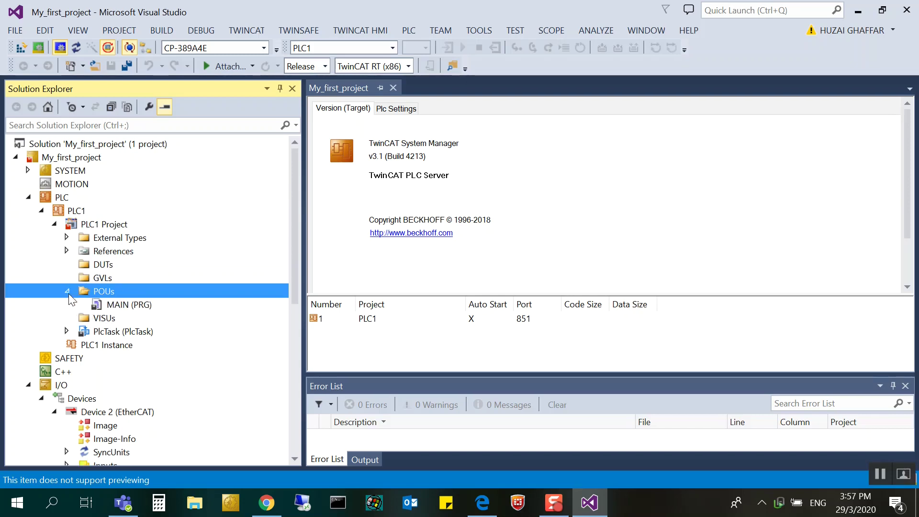
pyautogui.doubleClick(123, 306)
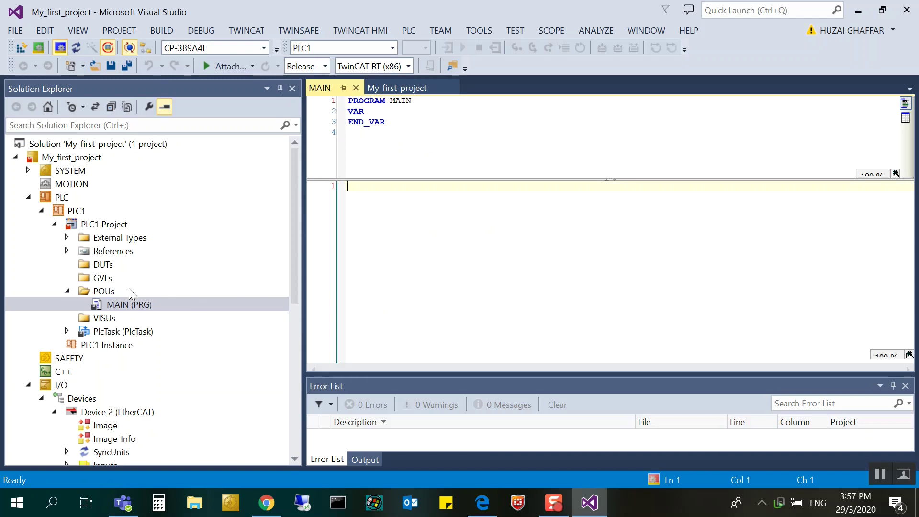
# Add a global variable list named GVL to the GVLs folder.
pyautogui.click(104, 278)
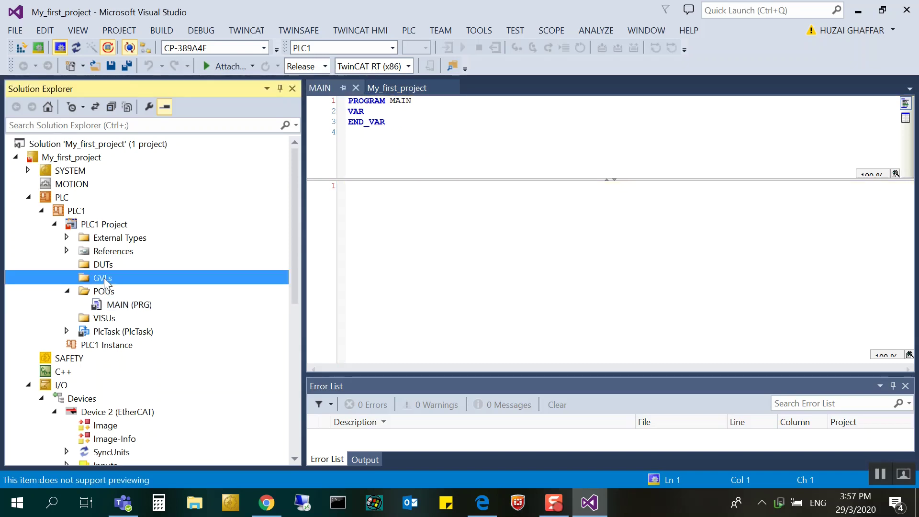
pyautogui.rightClick(104, 278)
pyautogui.moveTo(160, 288)
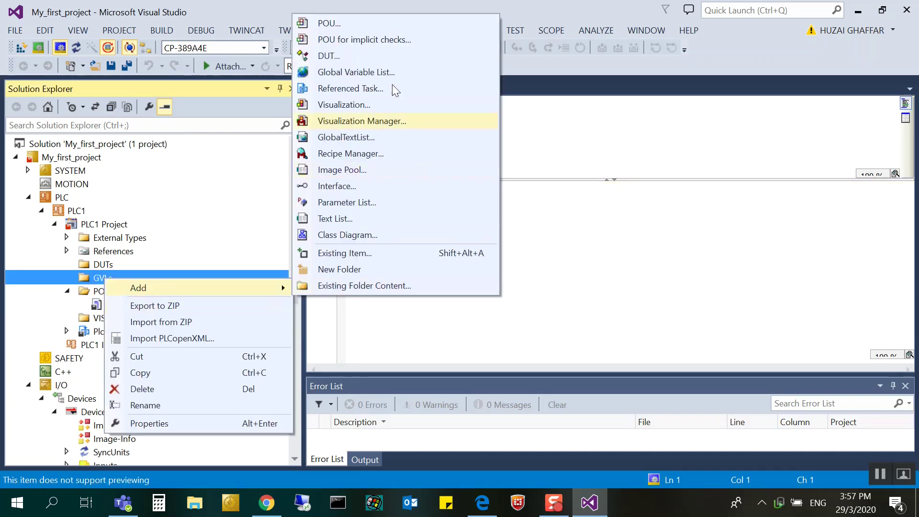
pyautogui.click(367, 72)
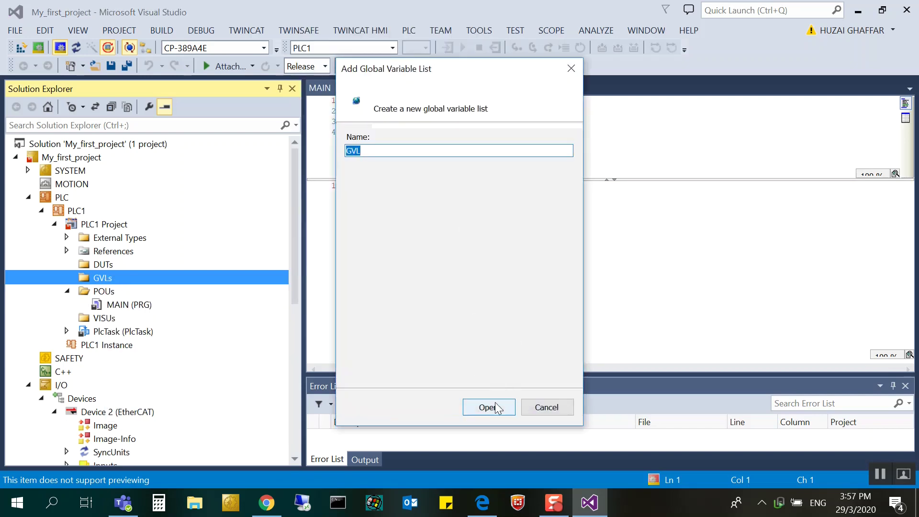
pyautogui.click(494, 405)
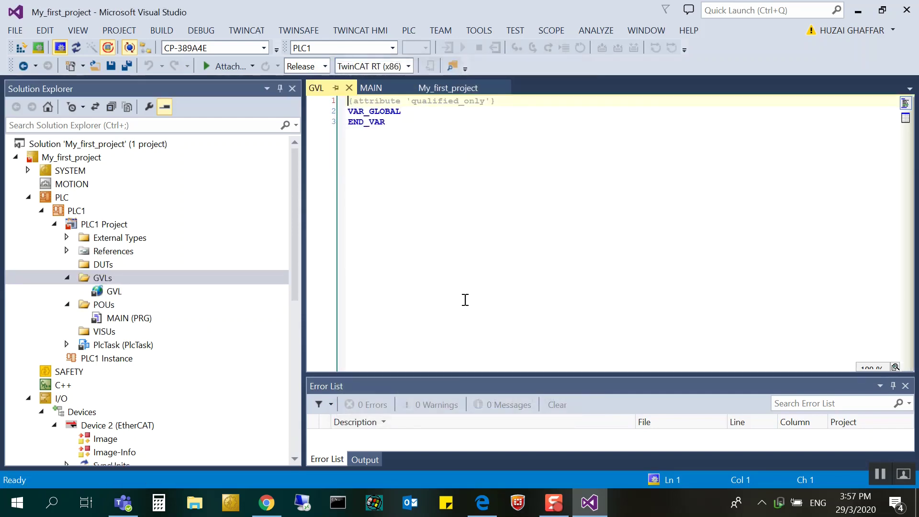
pyautogui.click(124, 294)
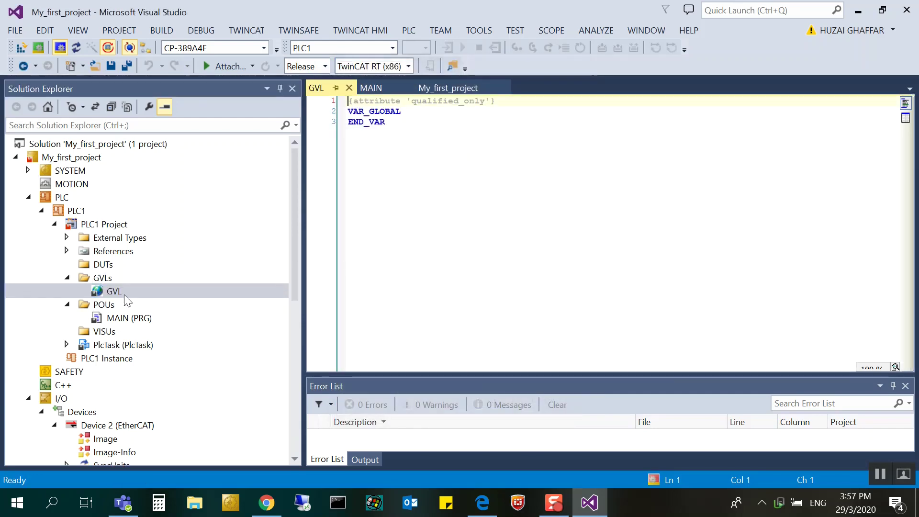
# Insert a blank line after VAR_GLOBAL in the GVL editor.
pyautogui.click(445, 115)
pyautogui.press('Return')
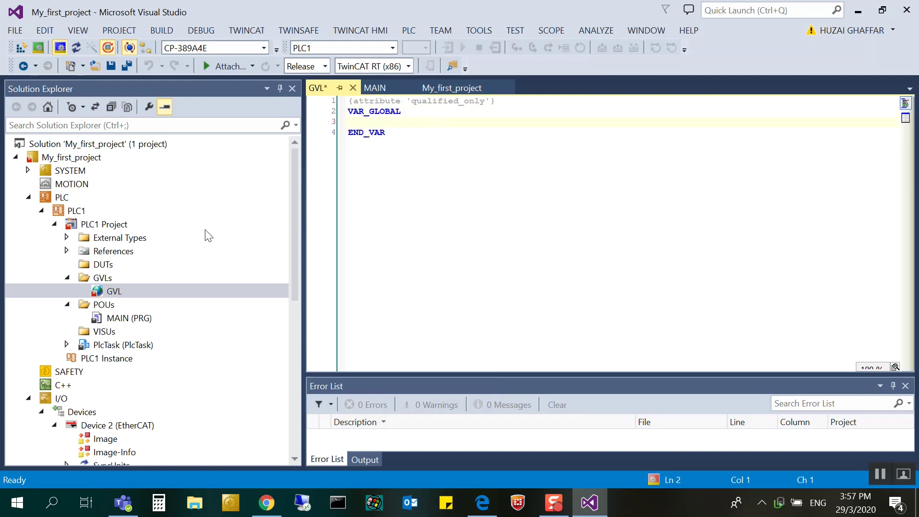
pyautogui.scroll(-4, 207, 237)
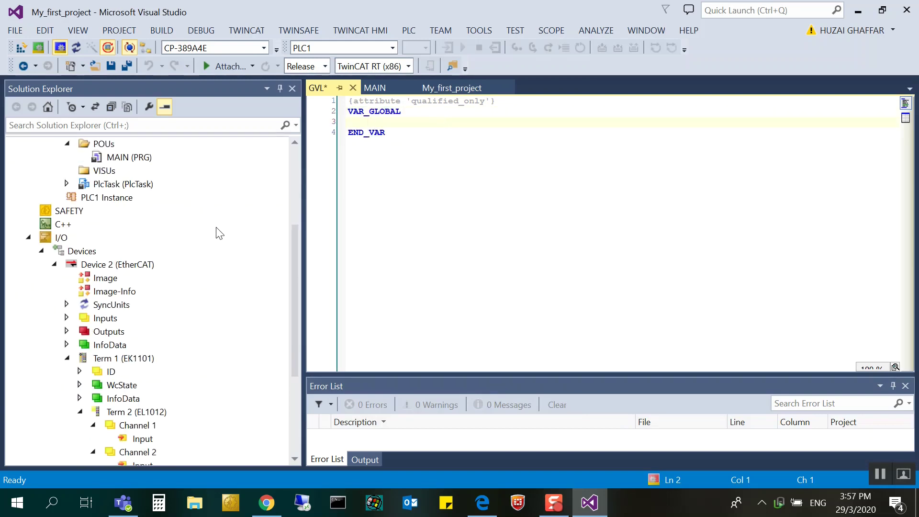
pyautogui.scroll(3, 221, 228)
pyautogui.scroll(-6, 223, 229)
pyautogui.scroll(-1, 222, 232)
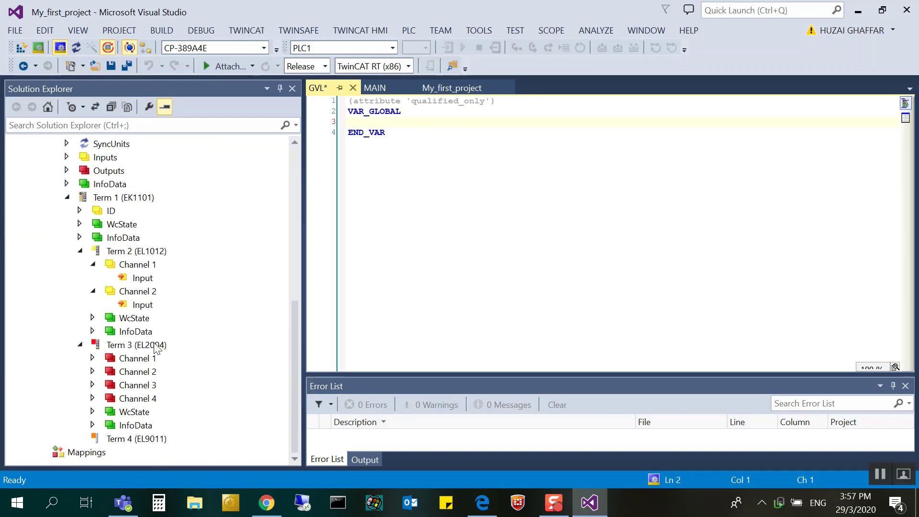
# Declare 'Digital_In AT %I*: BOOL;' as an indented line inside VAR_GLOBAL.
pyautogui.scroll(8, 283, 282)
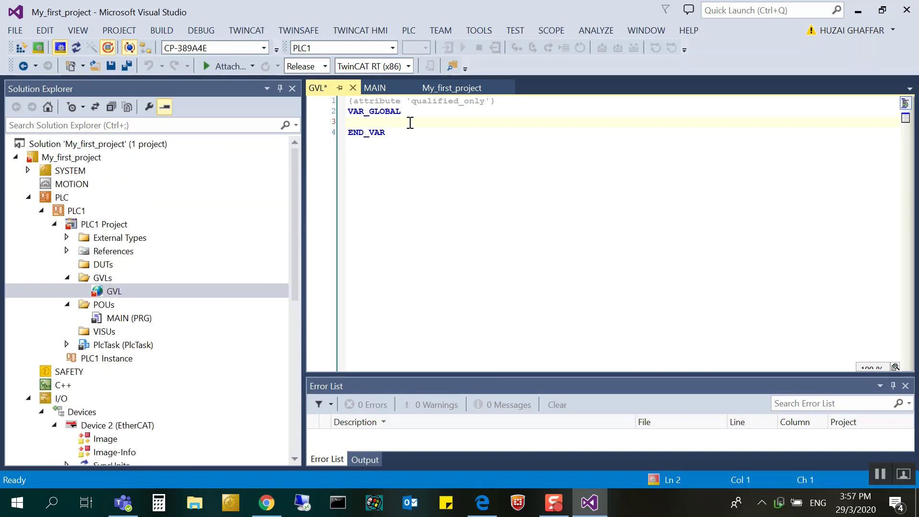
pyautogui.press('Tab')
pyautogui.write('Dig')
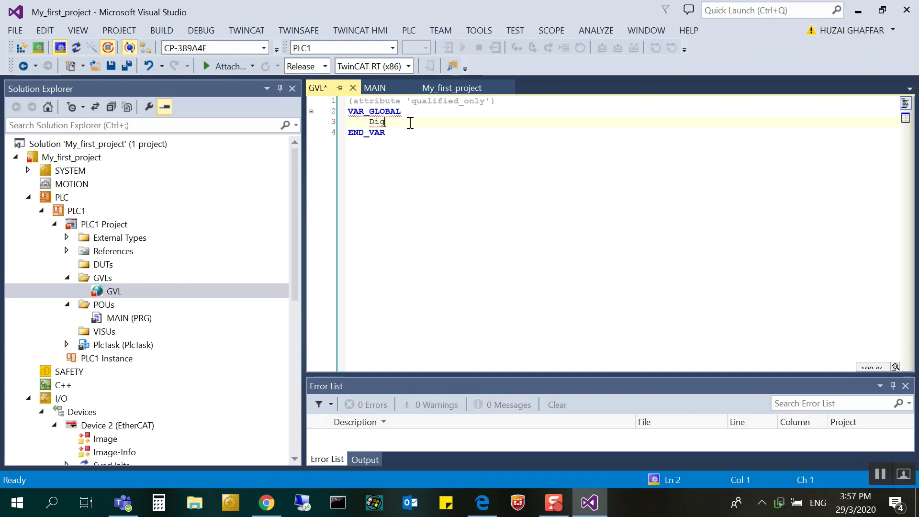
pyautogui.write('ital')
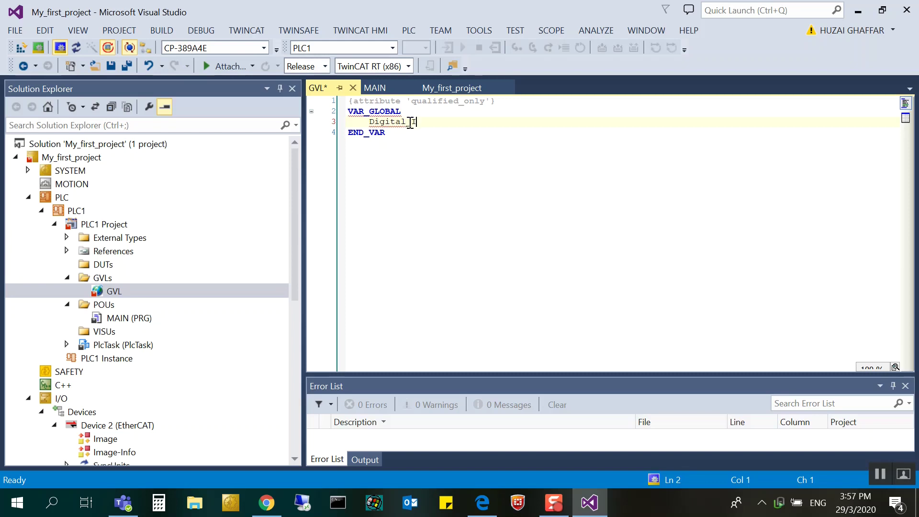
pyautogui.write('_In at%I*: bool;')
pyautogui.press('Return')
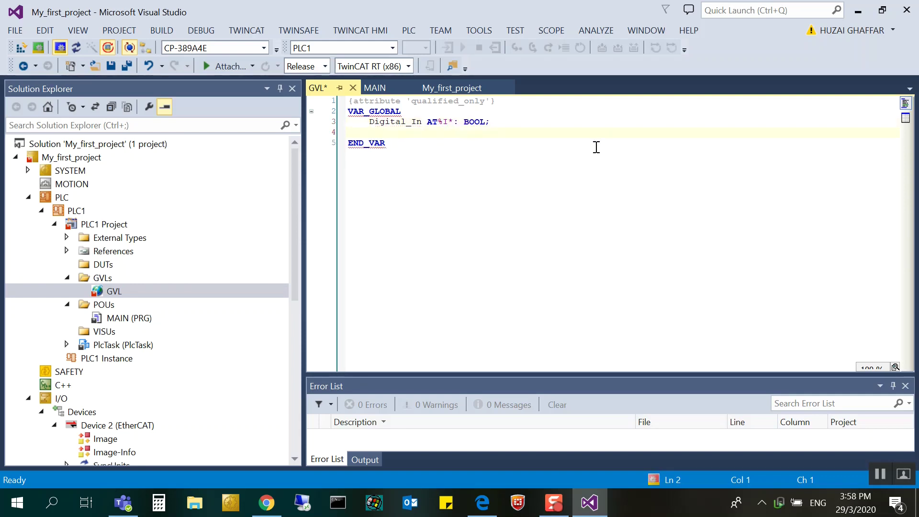
pyautogui.click(438, 122)
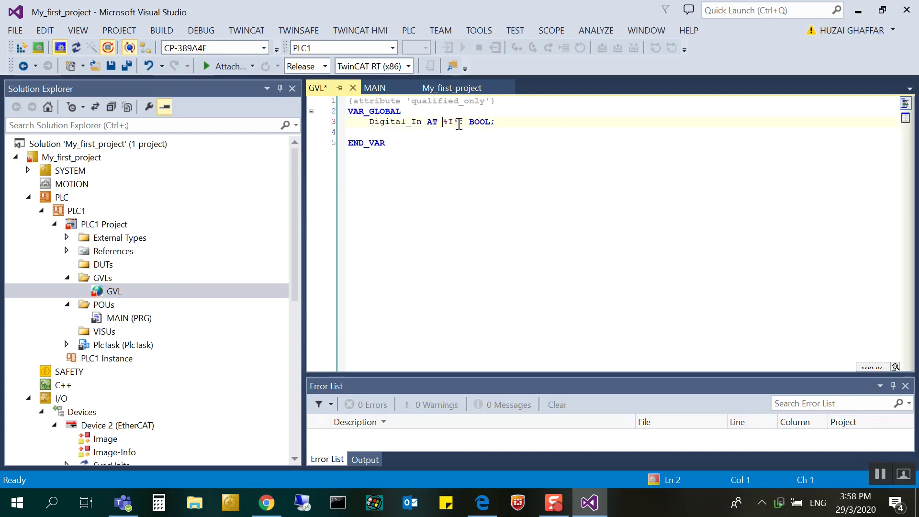
pyautogui.moveTo(459, 124); pyautogui.dragTo(441, 123)
pyautogui.click(480, 125)
pyautogui.click(504, 123)
pyautogui.press('Return')
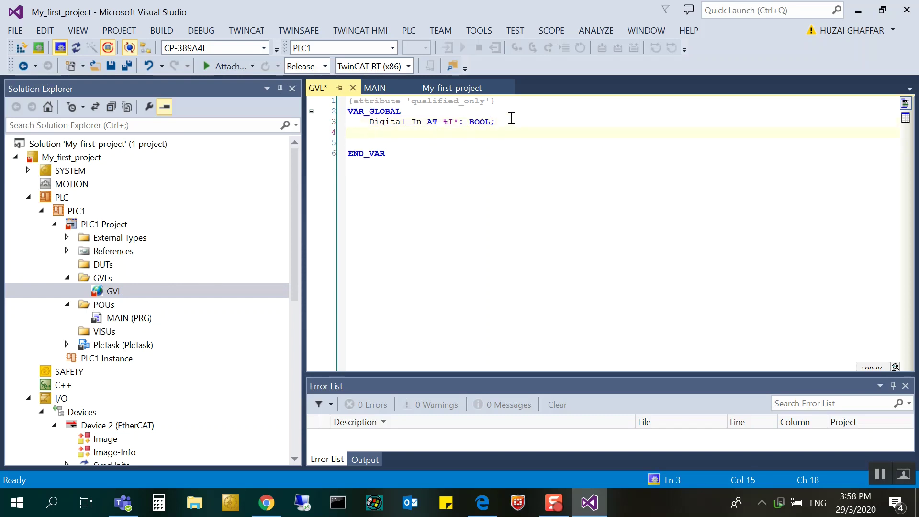
# Duplicate the declaration and rename the two inputs Digital_In1 and Digital_In2.
pyautogui.moveTo(508, 123); pyautogui.dragTo(368, 123)
pyautogui.hotkey('ctrl', 'c')
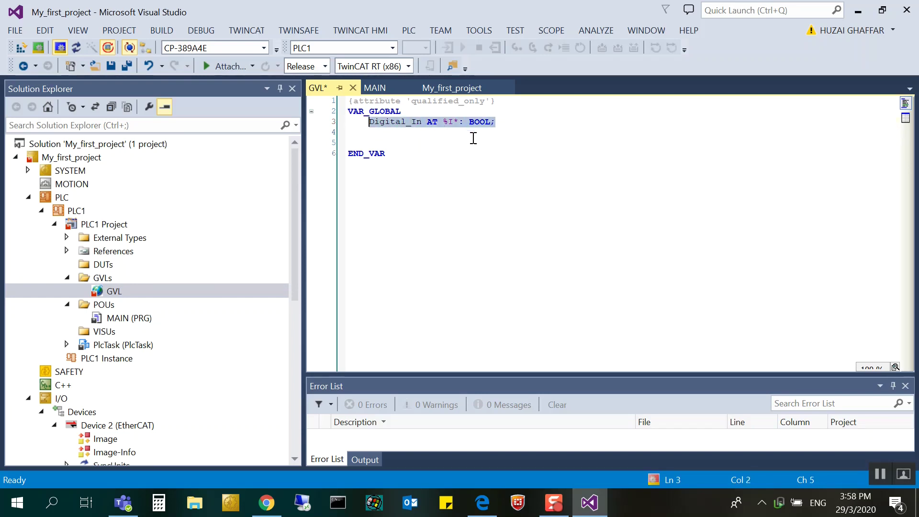
pyautogui.click(448, 136)
pyautogui.hotkey('ctrl', 'v')
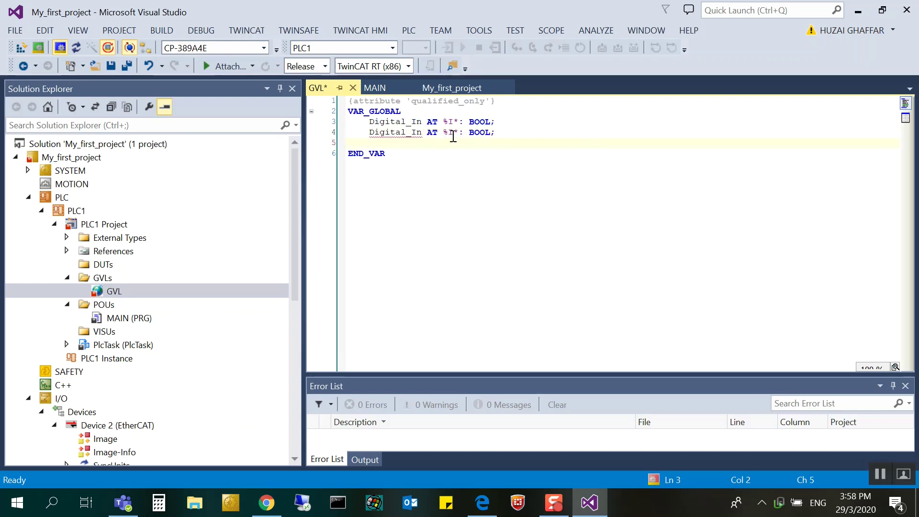
pyautogui.click(424, 123)
pyautogui.write('1')
pyautogui.press('Left')
pyautogui.write('2')
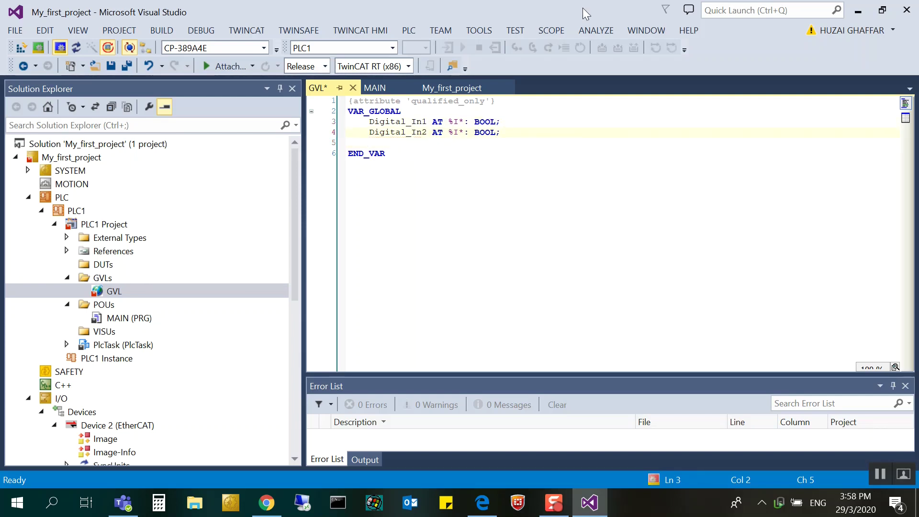
pyautogui.click(548, 167)
# Declare Digital_Out1 AT %Q*: BOOL on a new line below Digital_In2.
pyautogui.scroll(-8, 139, 303)
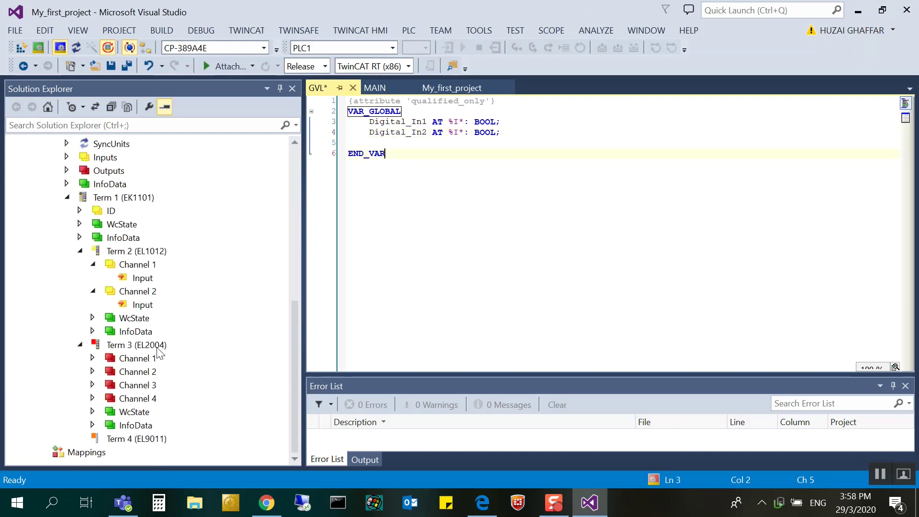
pyautogui.click(512, 137)
pyautogui.press('Return')
pyautogui.press('Return')
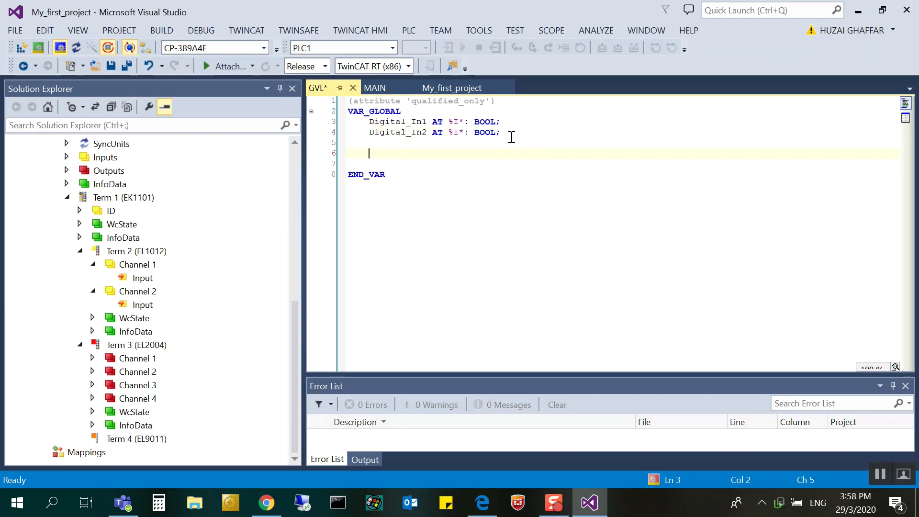
pyautogui.write('Digital_Out1 at %Q')
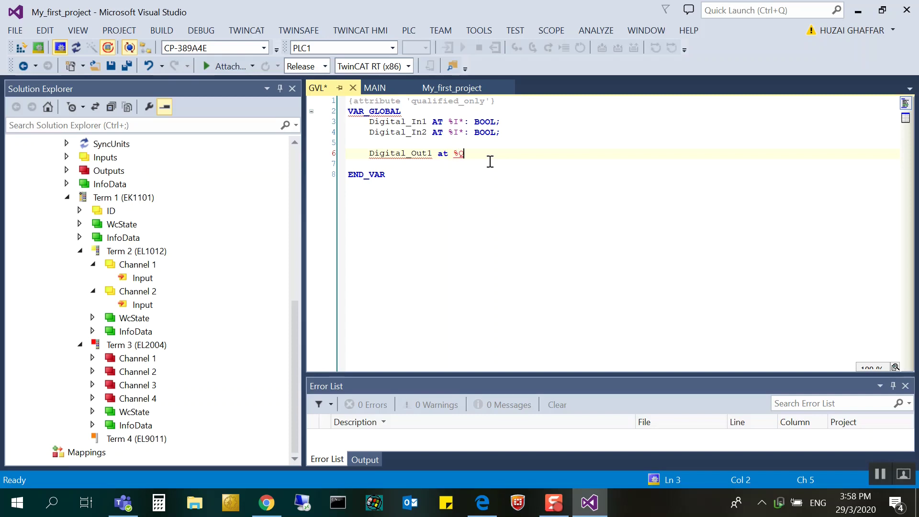
pyautogui.write(':bool;')
pyautogui.press('Return')
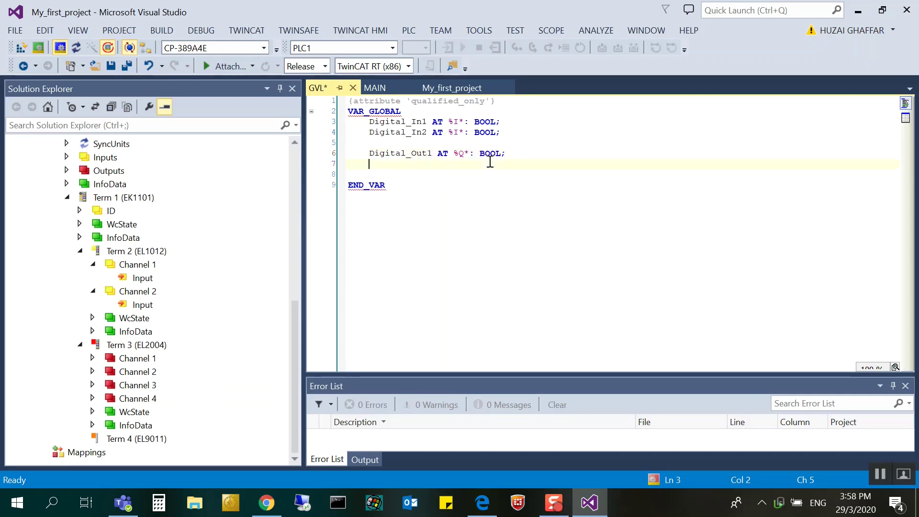
# Paste three copies of the Digital_Out1 declaration beneath it.
pyautogui.click(369, 153)
pyautogui.keyDown('shift'); pyautogui.click(516, 154); pyautogui.keyUp('shift')
pyautogui.hotkey('ctrl', 'c')
pyautogui.click(460, 164)
pyautogui.hotkey('ctrl', 'v')
pyautogui.click(441, 178)
pyautogui.hotkey('ctrl', 'v')
pyautogui.press('Return')
pyautogui.hotkey('ctrl', 'v')
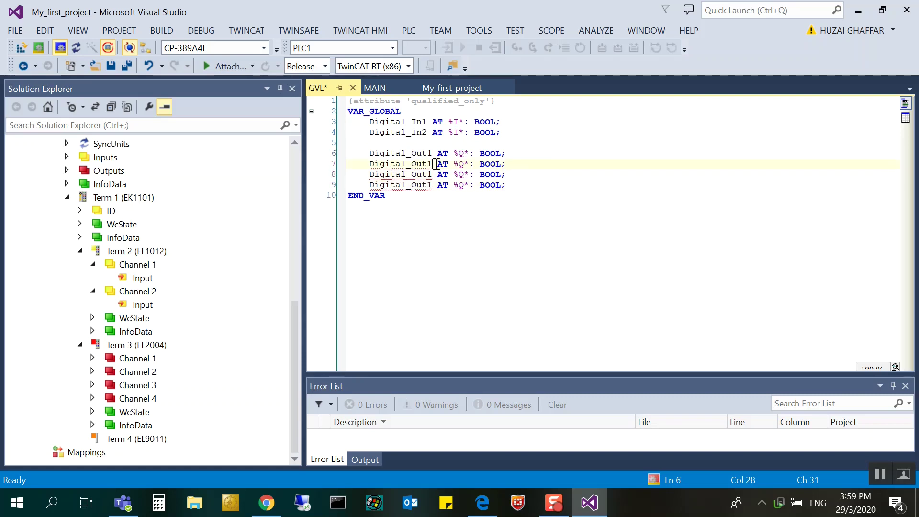
# Renumber the copies to Digital_Out2, Digital_Out3 and Digital_Out4.
pyautogui.press('BackSpace')
pyautogui.write('2')
pyautogui.press('Down')
pyautogui.press('BackSpace')
pyautogui.write('3')
pyautogui.press('Down')
pyautogui.press('BackSpace')
pyautogui.write('4')
# Add an empty line directly below VAR_GLOBAL.
pyautogui.click(572, 183)
pyautogui.click(434, 115)
pyautogui.press('Return')
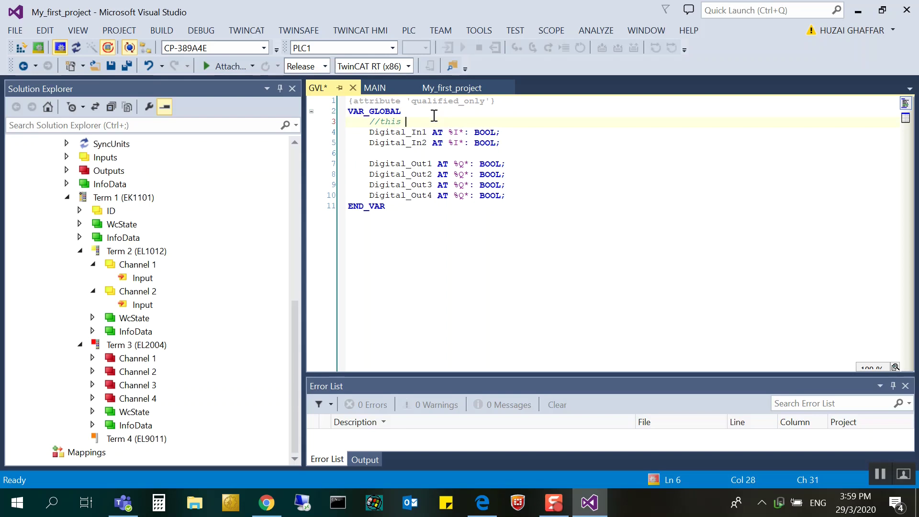
# Complete the line 3 comment to read '//this is digital input'.
pyautogui.write('digitl')
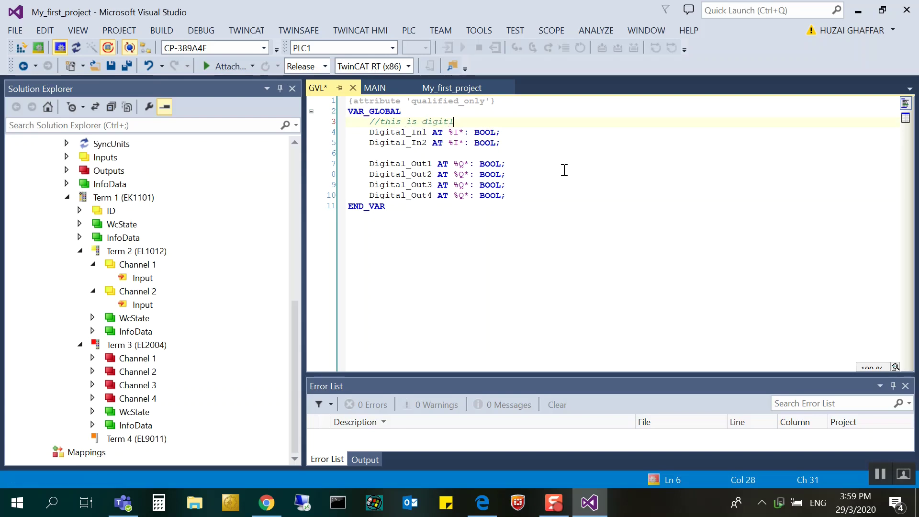
pyautogui.press('BackSpace')
pyautogui.write('al input')
# Add the comment '//this is digital output' on line 6 above the outputs.
pyautogui.click(552, 150)
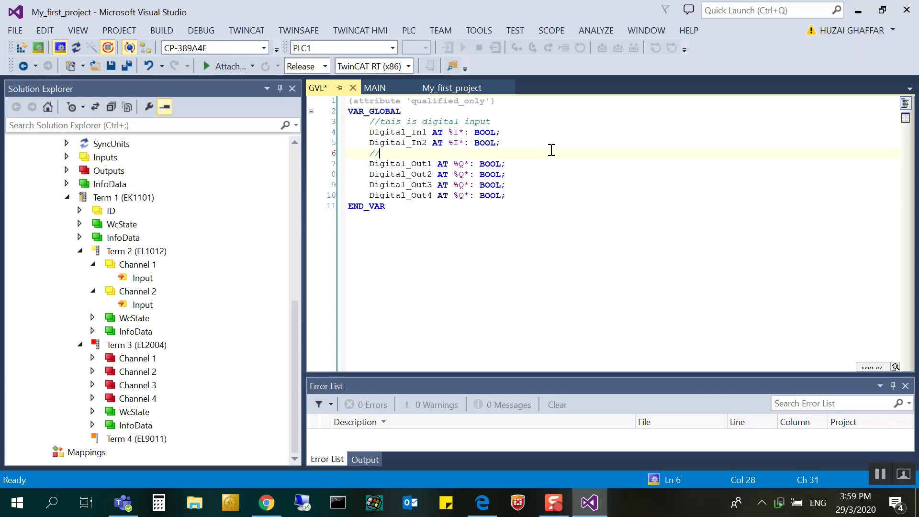
pyautogui.write('//this is digital output')
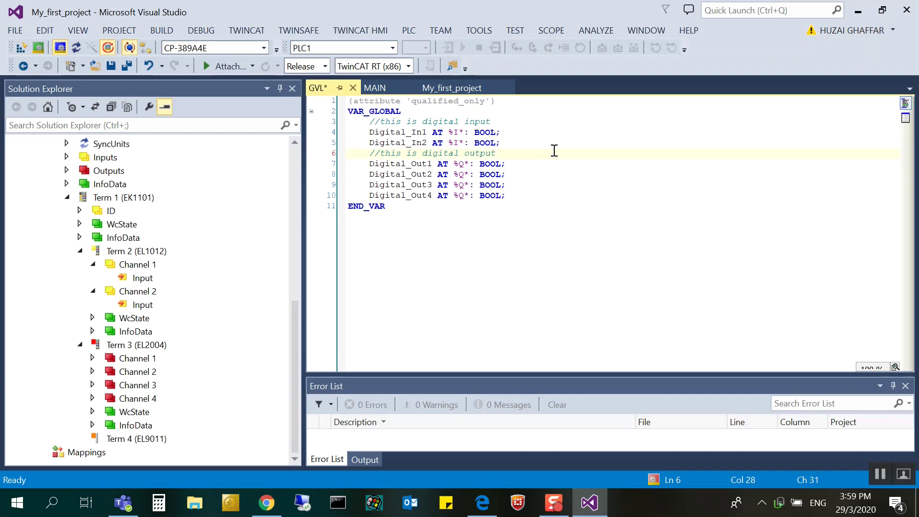
pyautogui.click(532, 193)
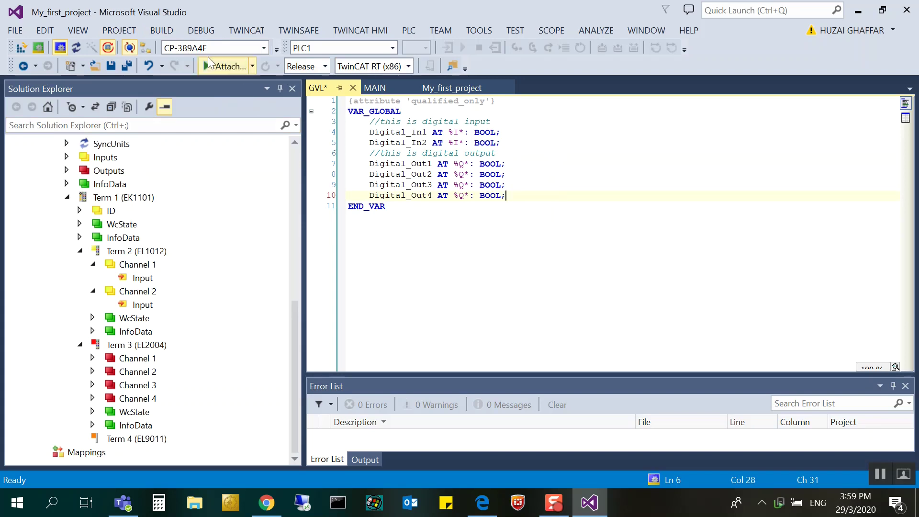
# Build the solution with GVL selected, accept the sync-master warning, and enlarge the Error List.
pyautogui.click(171, 30)
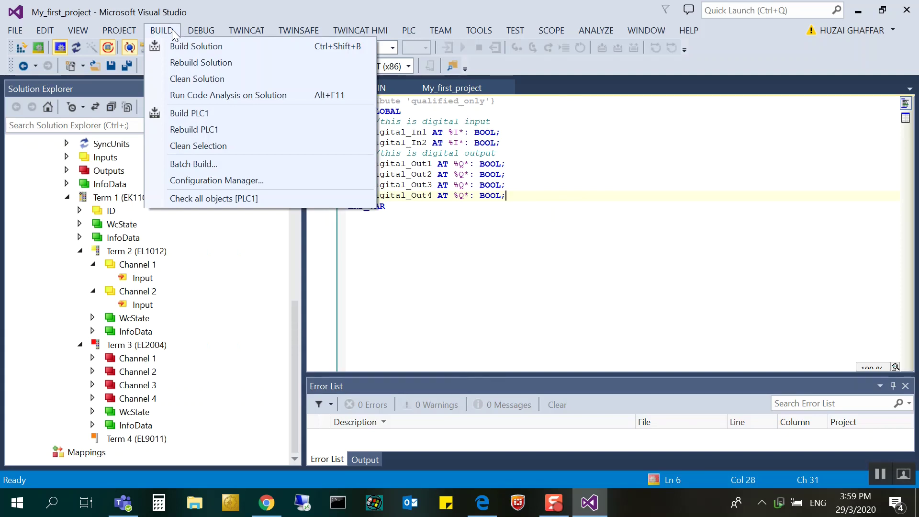
pyautogui.click(171, 30)
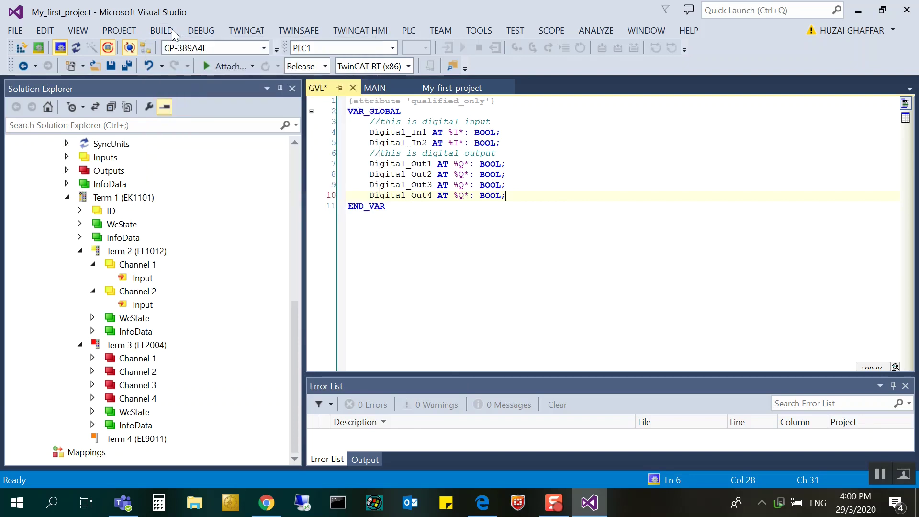
pyautogui.scroll(10, 294, 315)
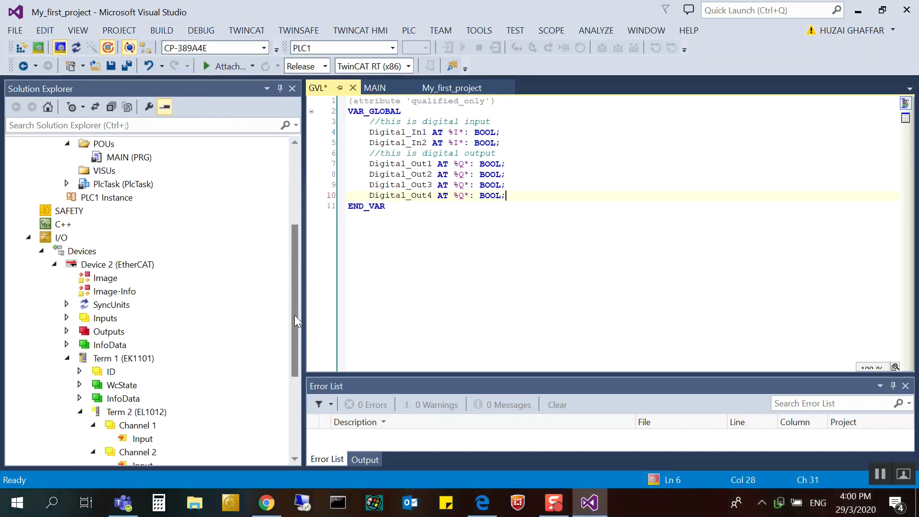
pyautogui.click(295, 315)
pyautogui.scroll(1, 286, 246)
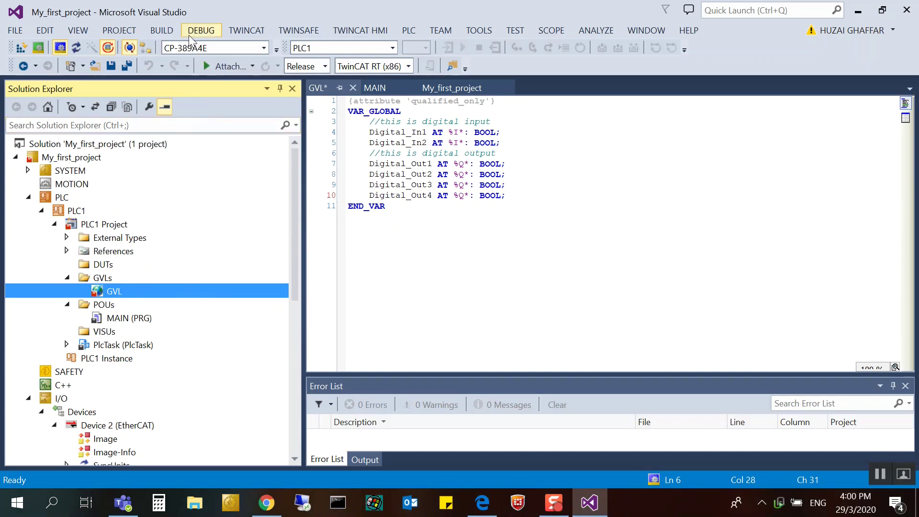
pyautogui.click(172, 33)
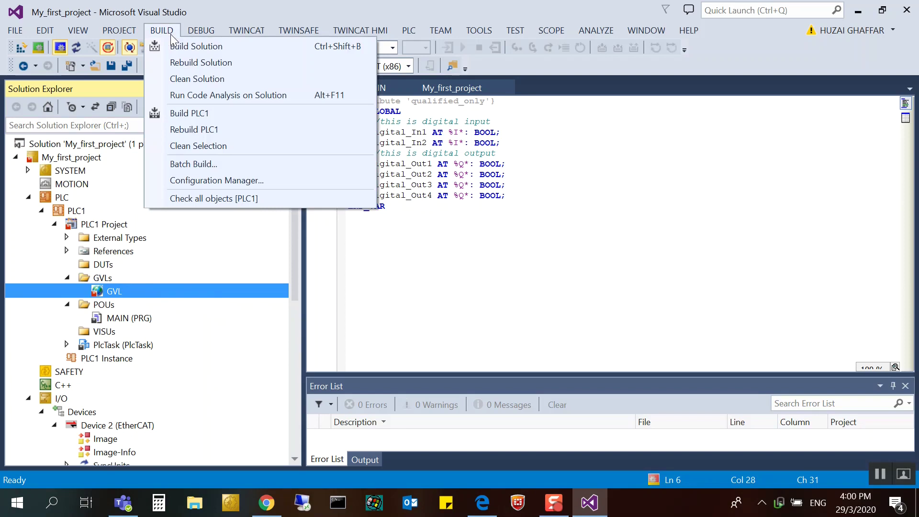
pyautogui.click(199, 47)
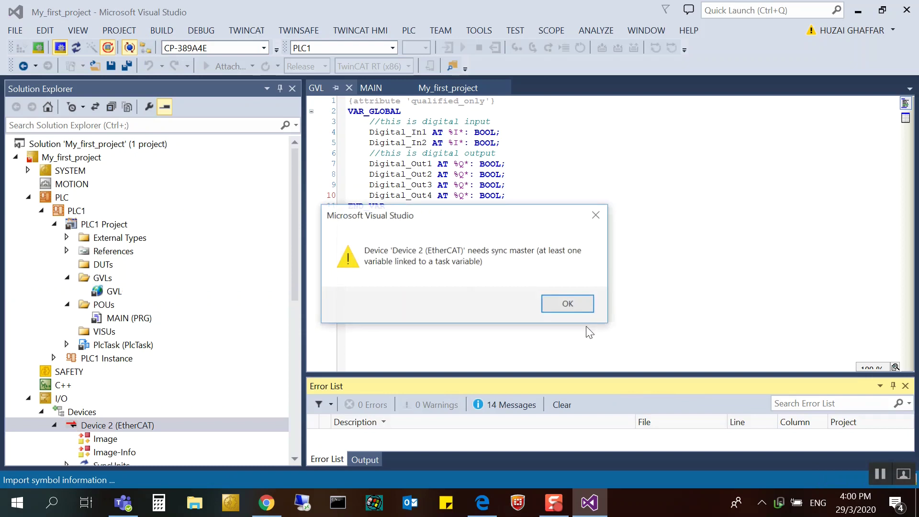
pyautogui.click(567, 306)
pyautogui.moveTo(538, 372); pyautogui.dragTo(533, 302)
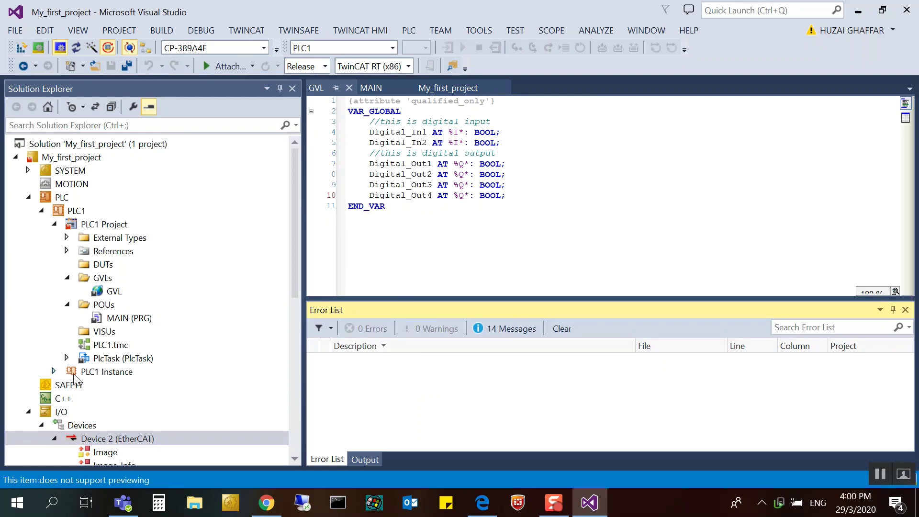
# Check PlcTask Inputs and Outputs under PLC1 Instance list the GVL variables, then collapse it.
pyautogui.click(54, 376)
pyautogui.click(52, 372)
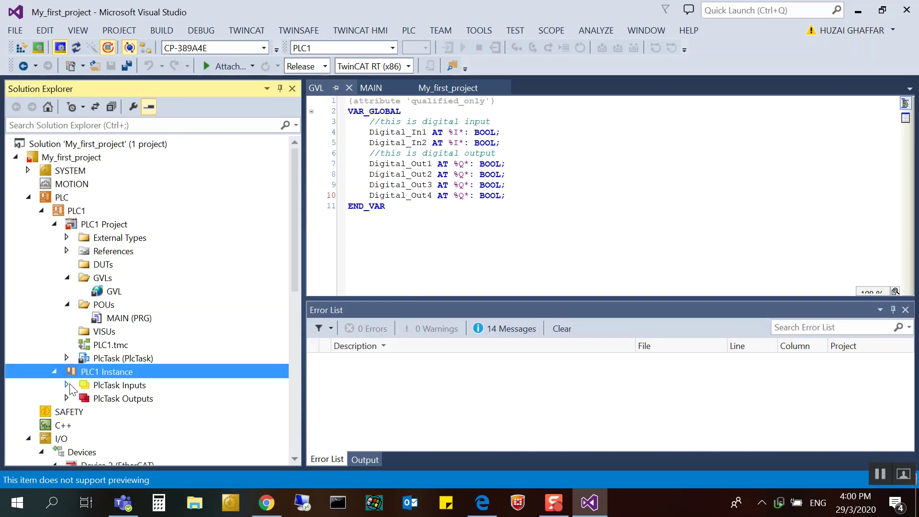
pyautogui.click(67, 386)
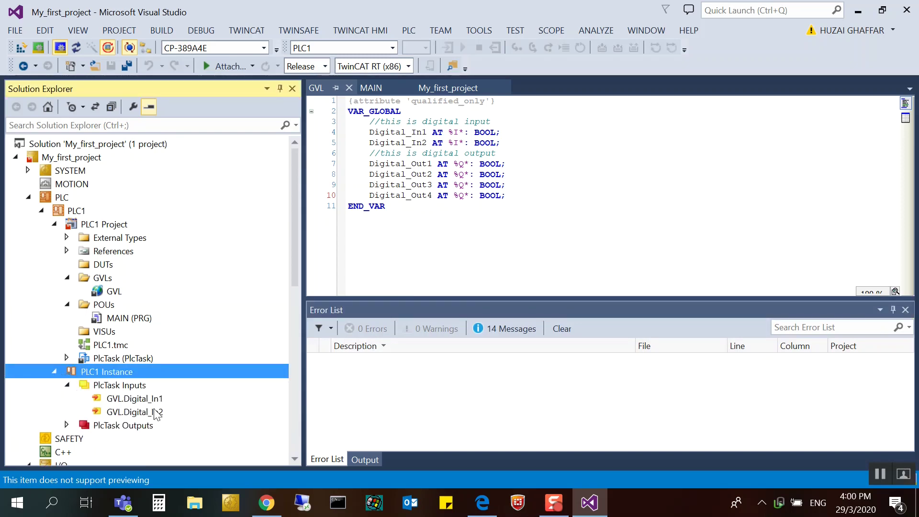
pyautogui.click(67, 426)
pyautogui.scroll(-2, 139, 392)
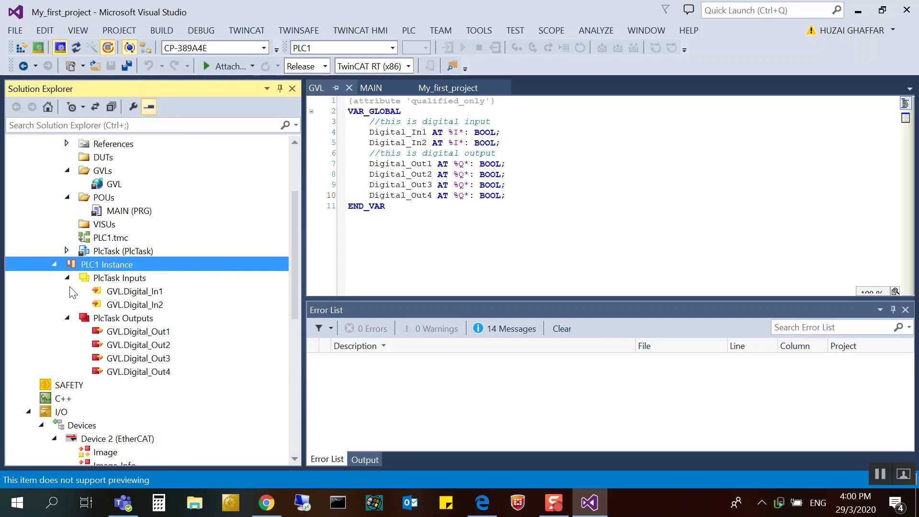
pyautogui.click(55, 265)
pyautogui.scroll(-6, 201, 307)
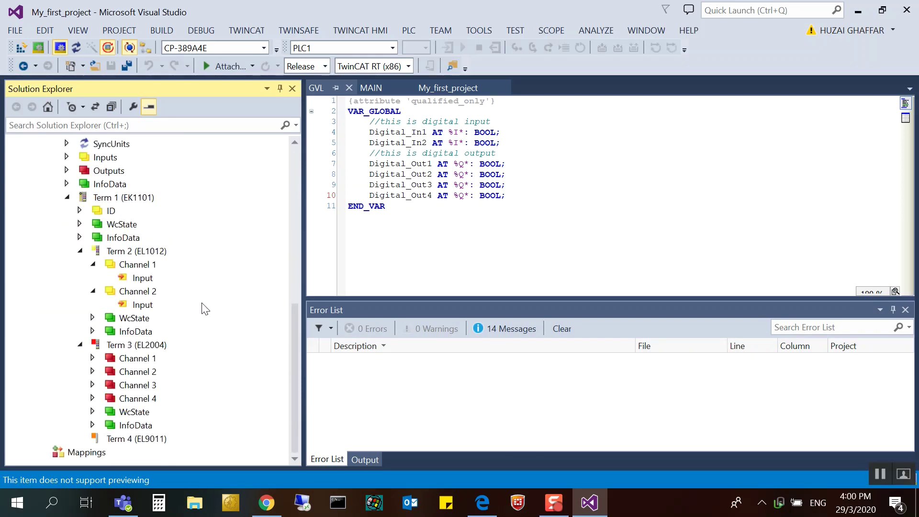
pyautogui.scroll(1, 144, 318)
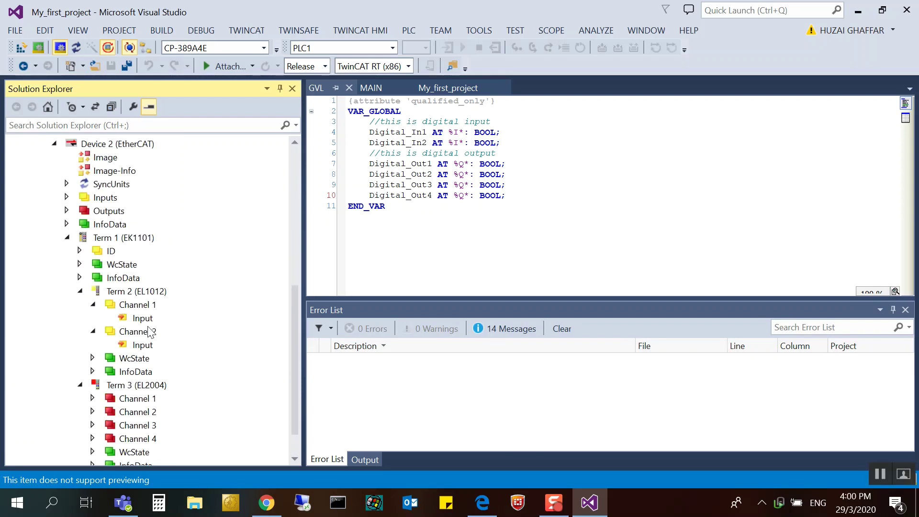
# Via Linked to..., map Term 2 Channel 1 and 2 Inputs to GVL.Digital_In1 and GVL.Digital_In2.
pyautogui.click(145, 319)
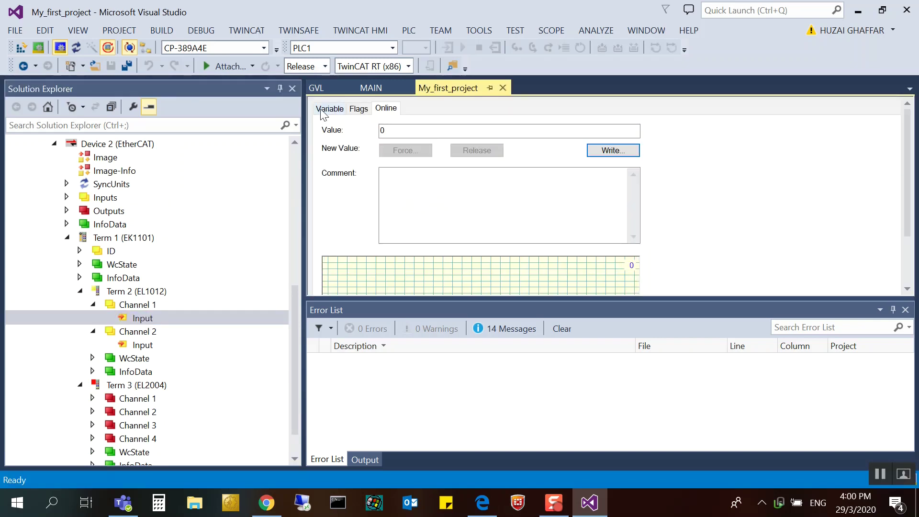
pyautogui.click(330, 109)
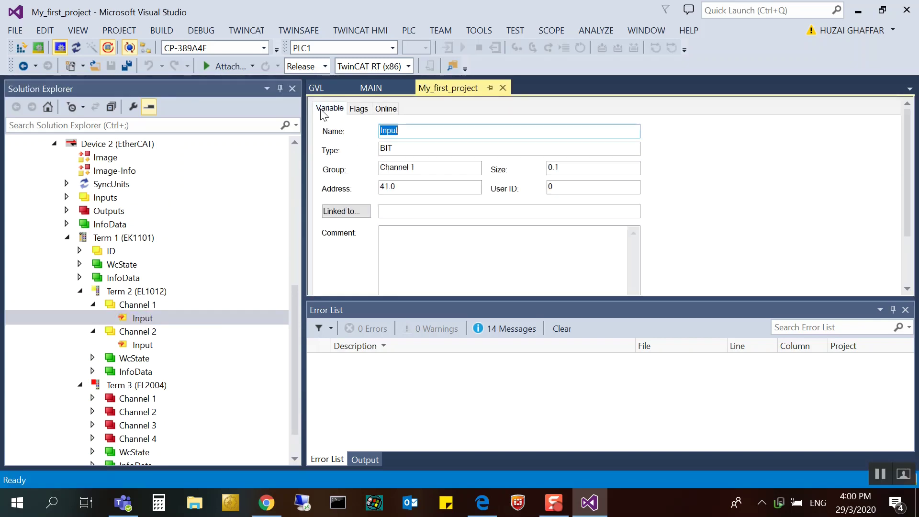
pyautogui.click(340, 211)
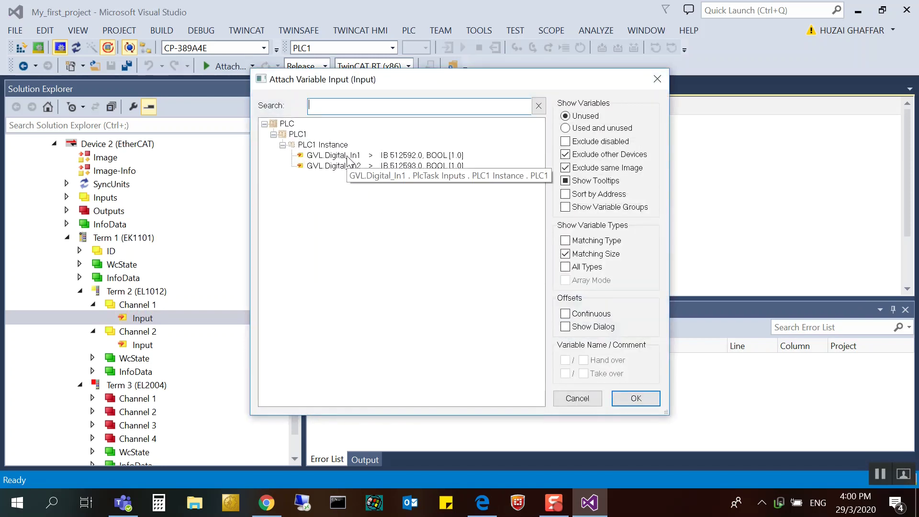
pyautogui.doubleClick(352, 156)
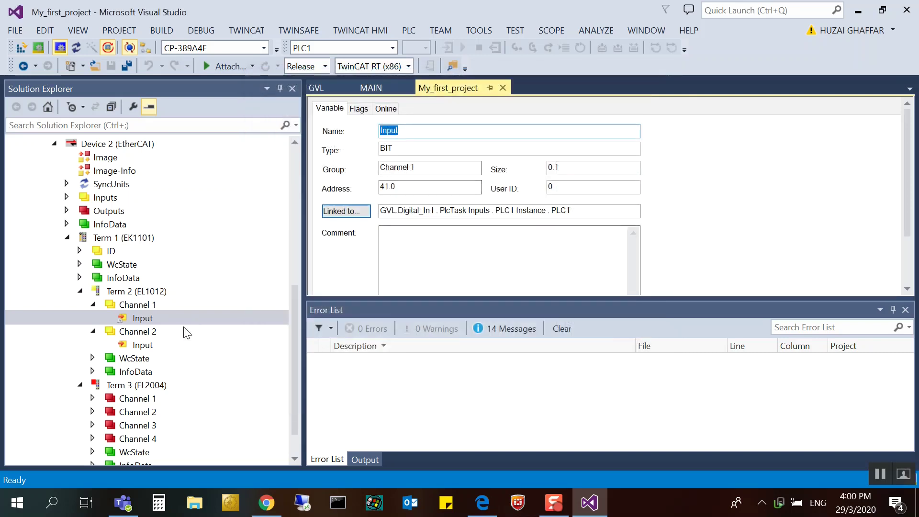
pyautogui.click(143, 345)
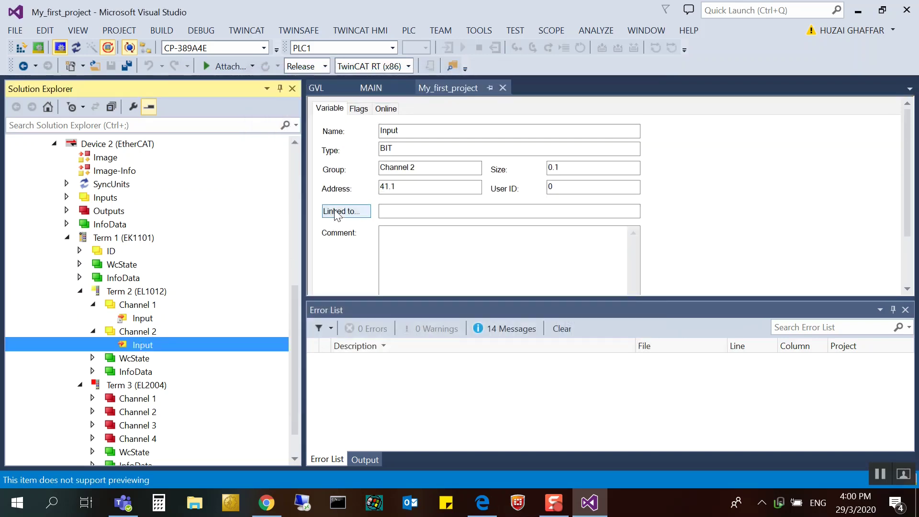
pyautogui.click(336, 211)
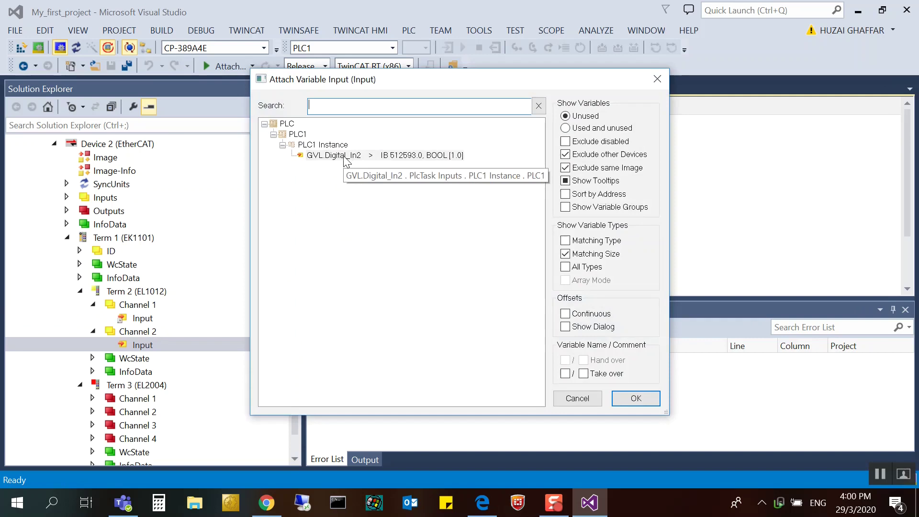
pyautogui.doubleClick(345, 156)
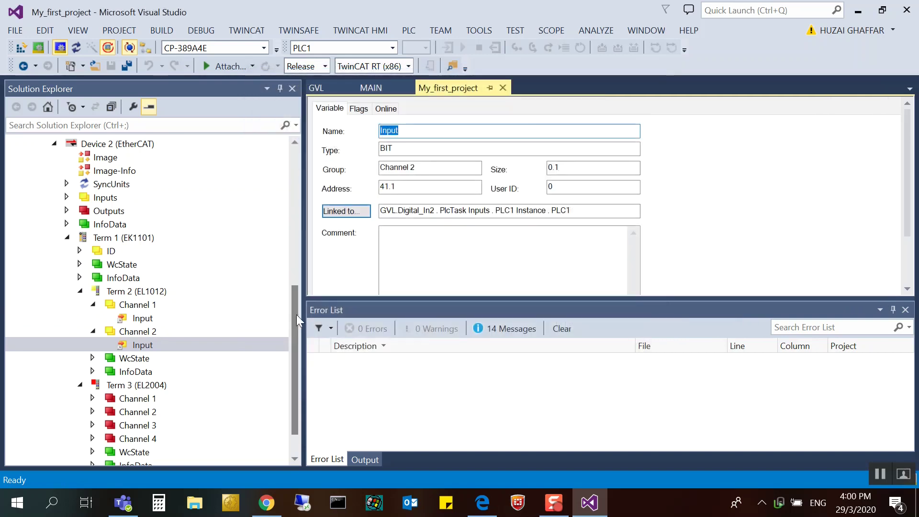
pyautogui.moveTo(296, 314); pyautogui.dragTo(297, 333)
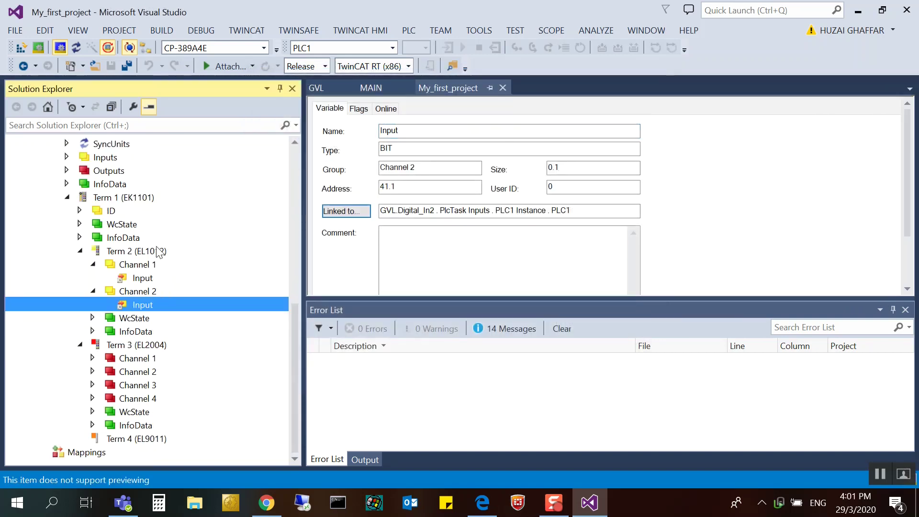
# Map Term 3 (EL2004)'s four Outputs to GVL.Digital_Out1 through Digital_Out4 via Change Link.
pyautogui.click(142, 352)
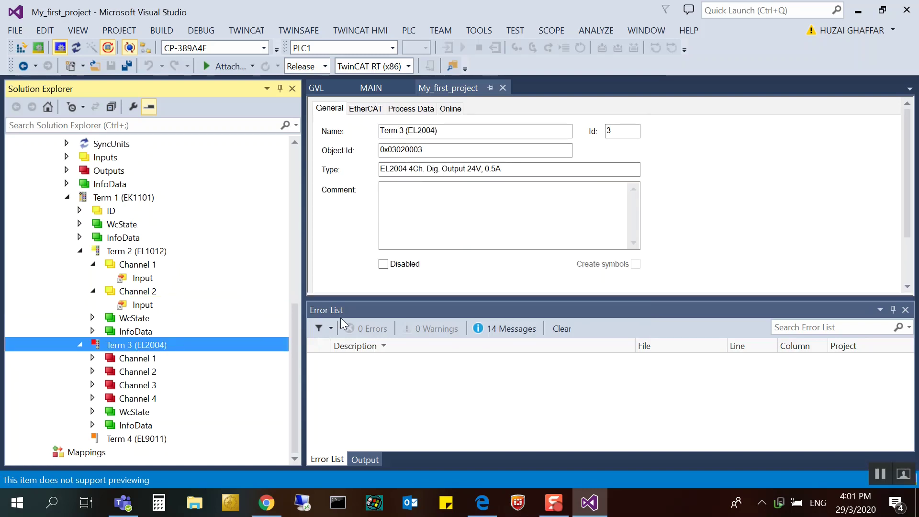
pyautogui.moveTo(433, 296); pyautogui.dragTo(441, 130)
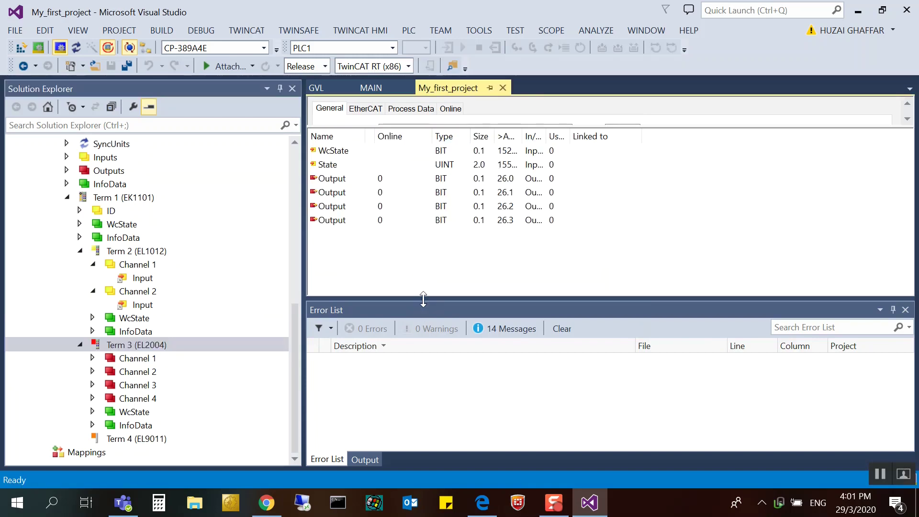
pyautogui.moveTo(425, 299); pyautogui.dragTo(425, 380)
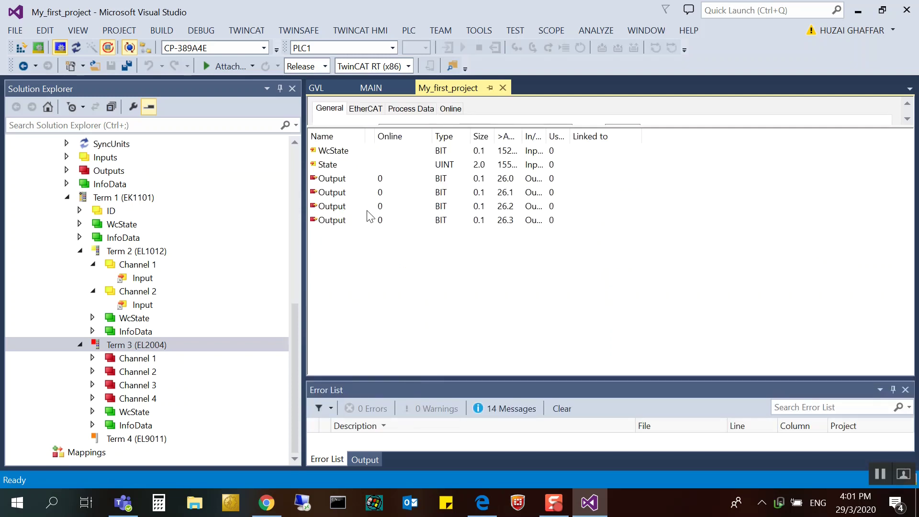
pyautogui.click(348, 180)
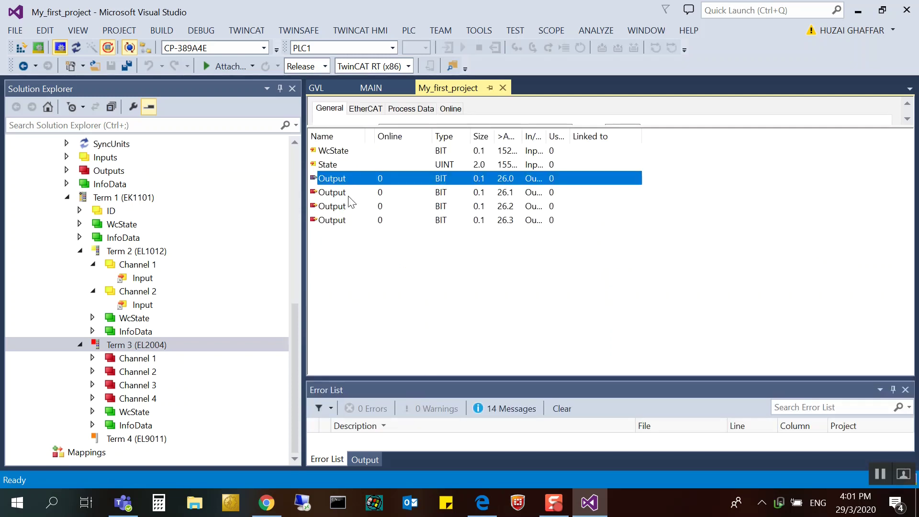
pyautogui.keyDown('shift'); pyautogui.click(330, 223); pyautogui.keyUp('shift')
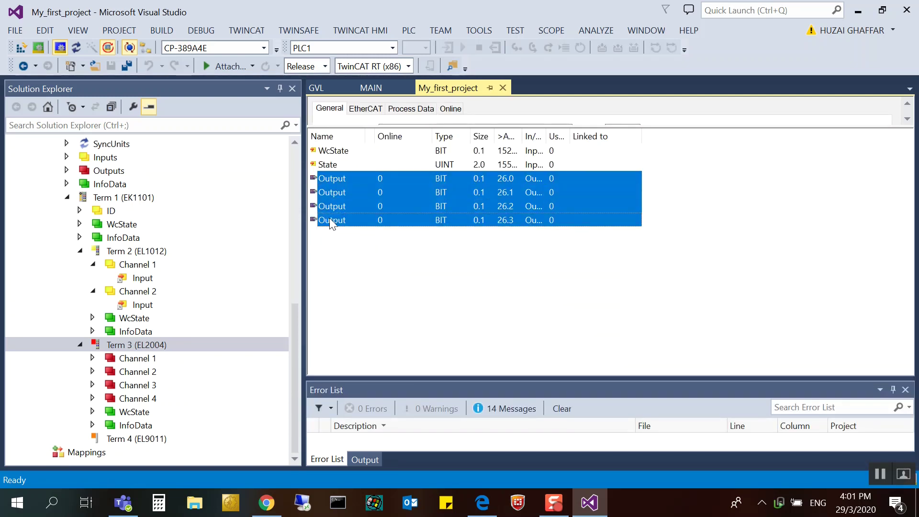
pyautogui.rightClick(332, 224)
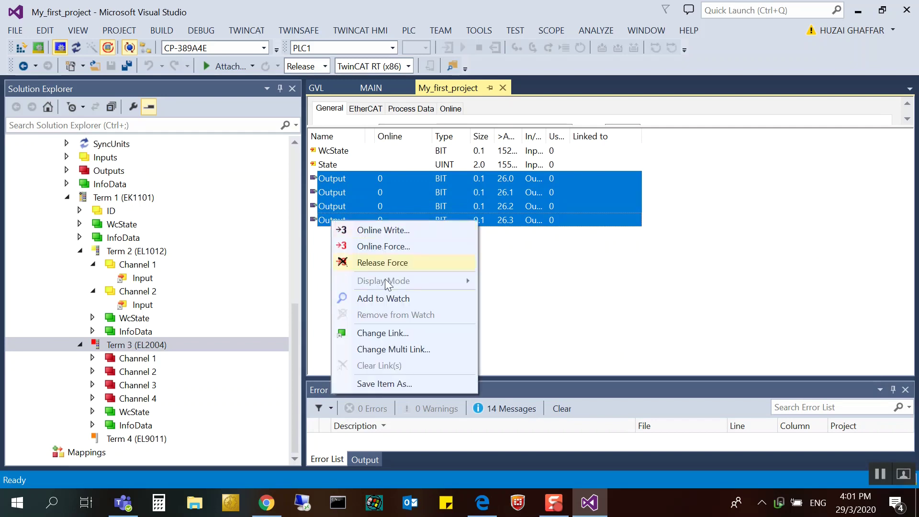
pyautogui.click(379, 335)
pyautogui.click(365, 157)
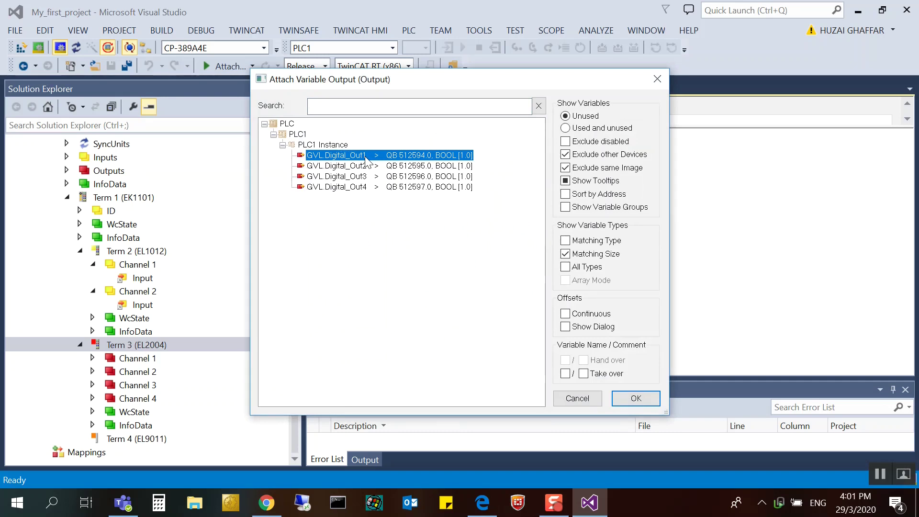
pyautogui.doubleClick(365, 156)
pyautogui.doubleClick(365, 156)
pyautogui.doubleClick(365, 156)
pyautogui.doubleClick(366, 156)
# Widen the Linked to column to verify the four output links, then deselect the rows.
pyautogui.moveTo(642, 138); pyautogui.dragTo(842, 138)
pyautogui.click(714, 271)
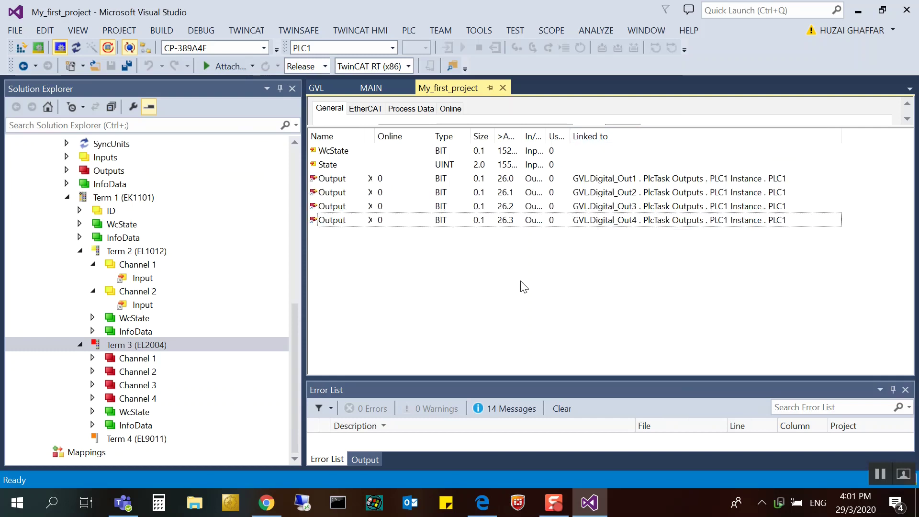
pyautogui.scroll(8, 216, 297)
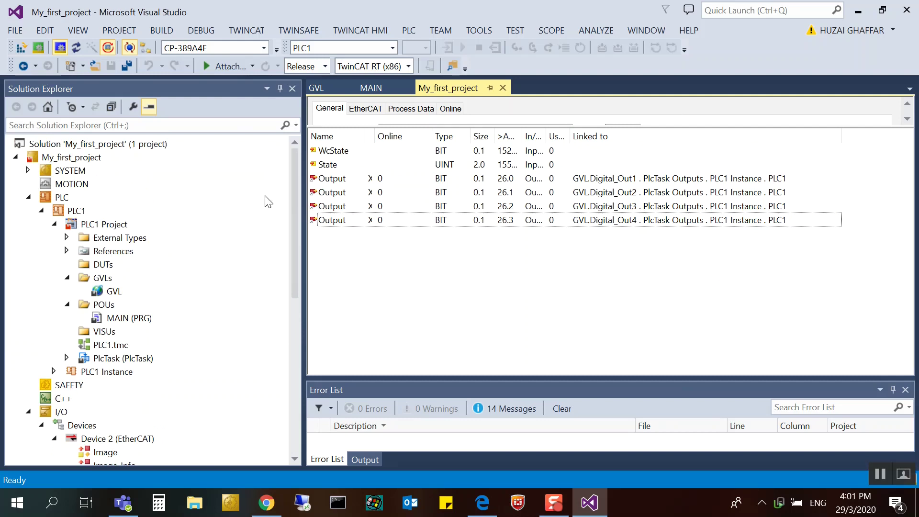
# Open the GVL, activate the configuration over the old one, and restart TwinCAT in Run Mode.
pyautogui.doubleClick(119, 303)
pyautogui.doubleClick(115, 291)
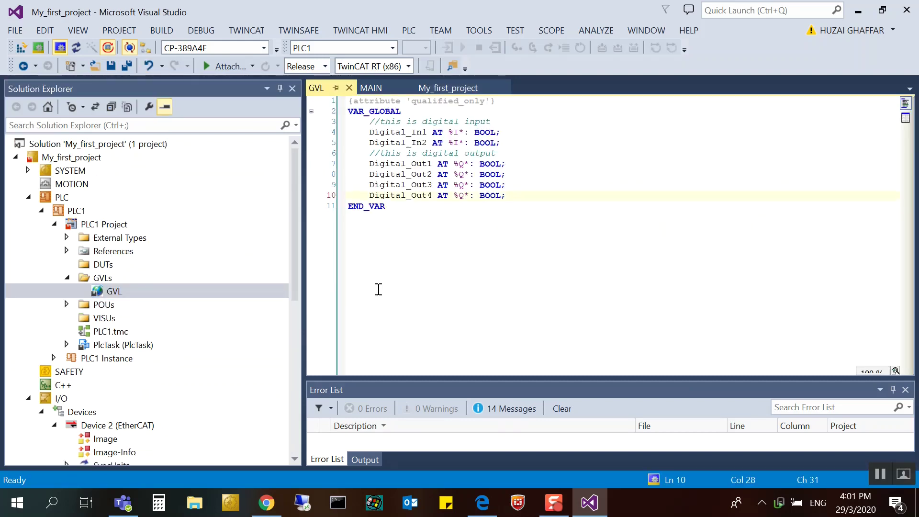
pyautogui.click(25, 53)
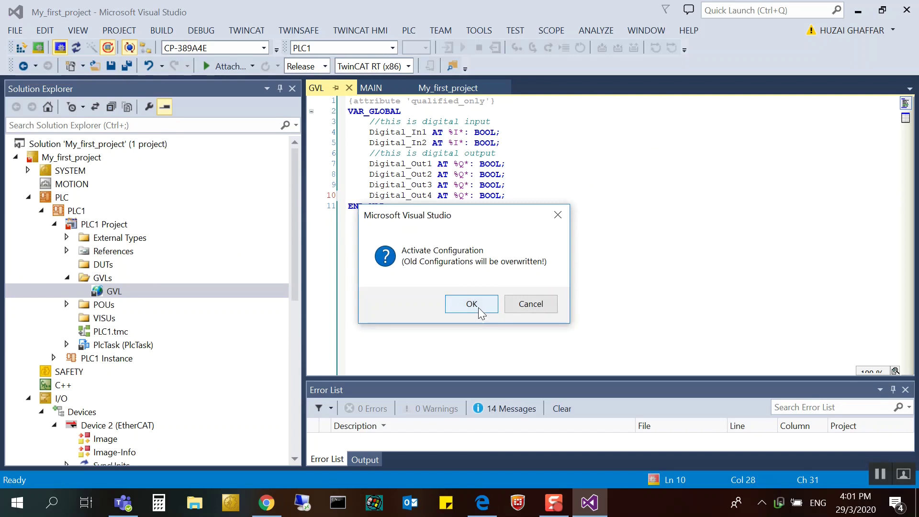
pyautogui.click(471, 304)
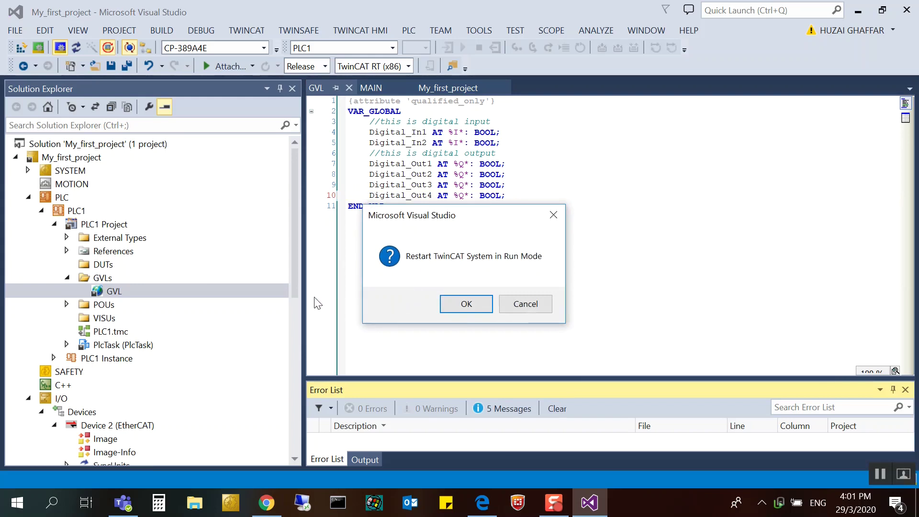
pyautogui.click(462, 306)
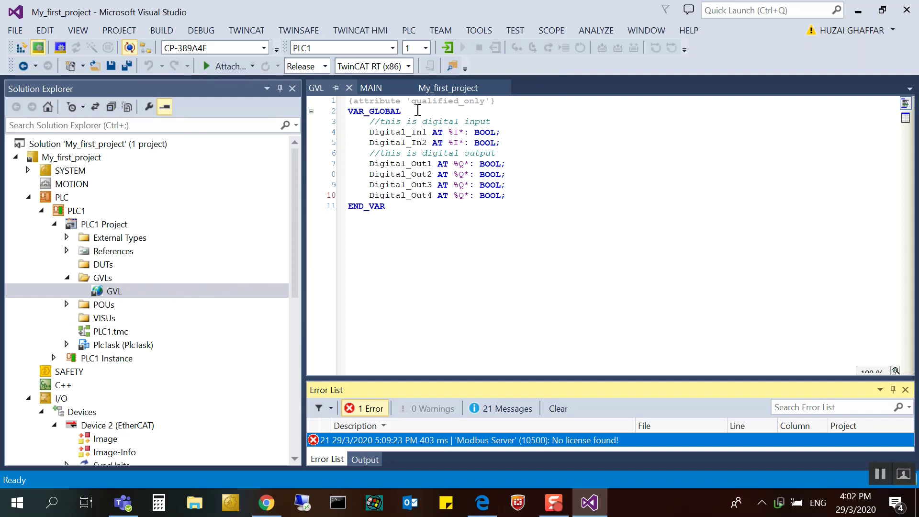
# Log in to the PLC and write TRUE to Digital_Out1 through Digital_Out4.
pyautogui.click(451, 47)
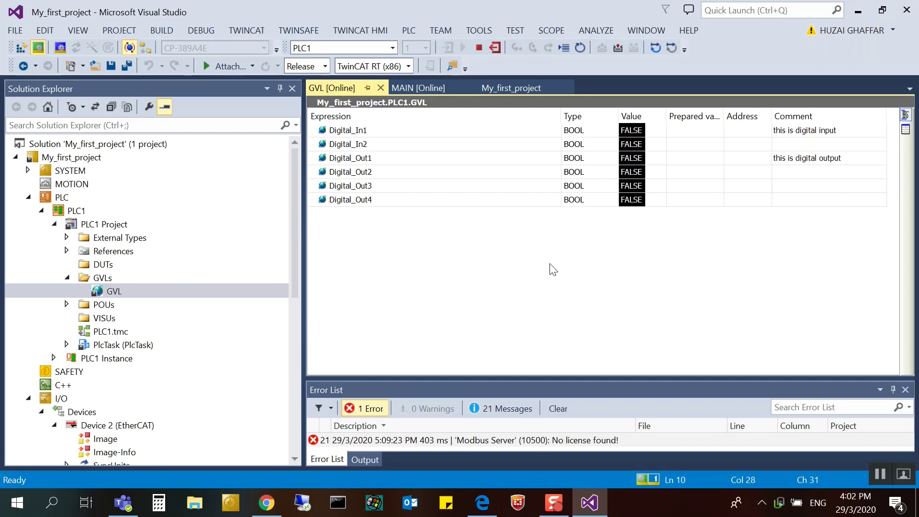
pyautogui.click(696, 159)
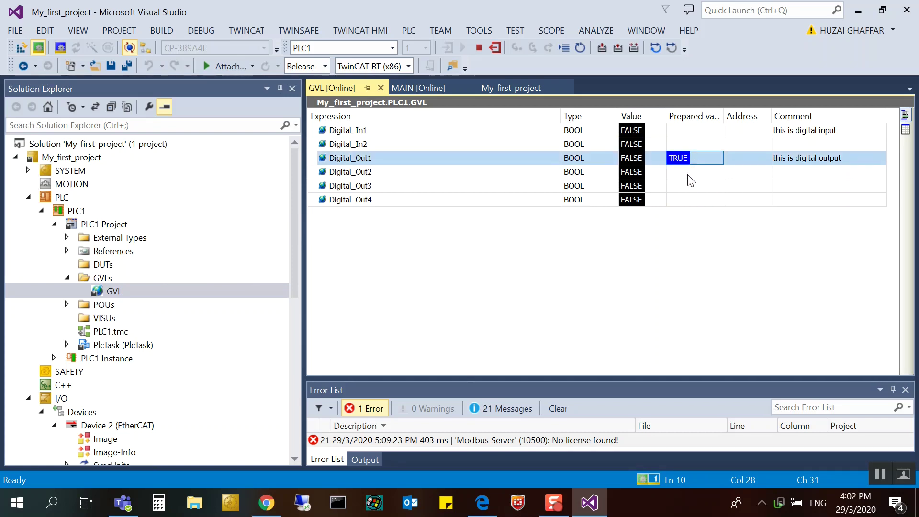
pyautogui.click(690, 174)
pyautogui.click(690, 187)
pyautogui.click(689, 200)
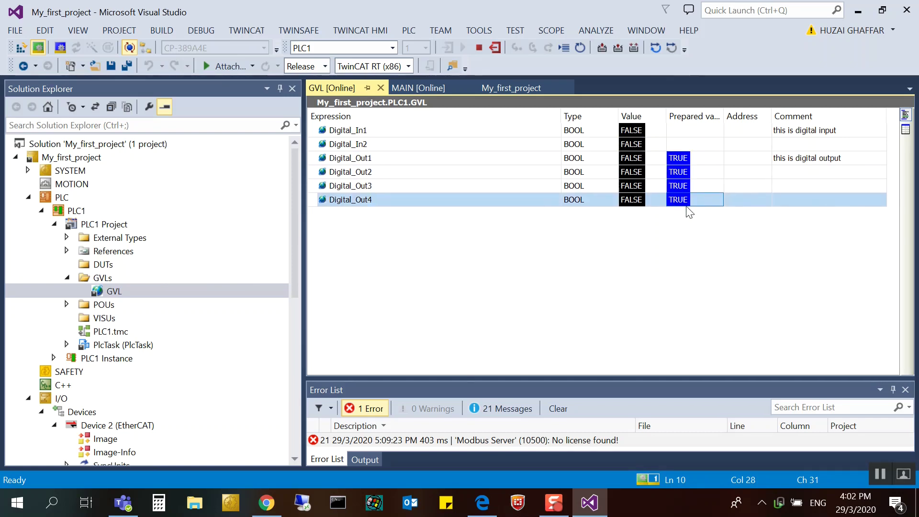
pyautogui.click(630, 49)
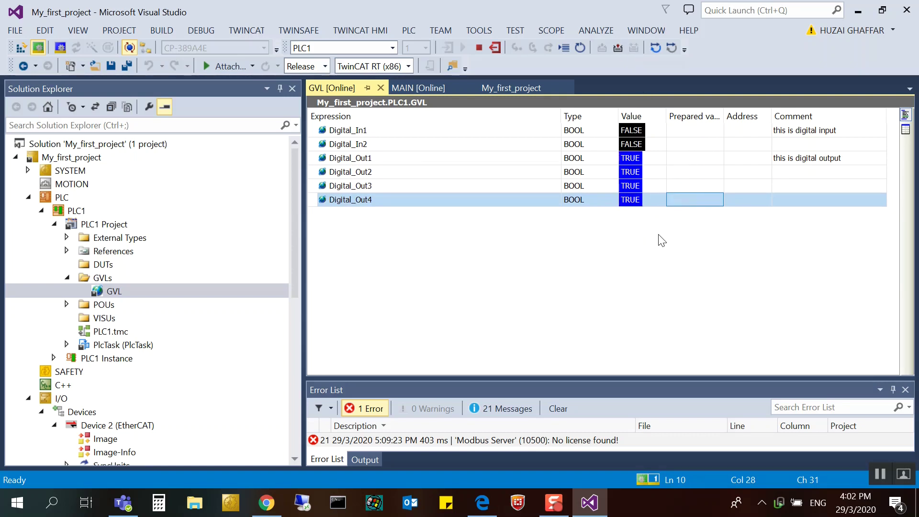
# Write FALSE back to Digital_Out1 through Digital_Out4.
pyautogui.click(696, 158)
pyautogui.click(694, 172)
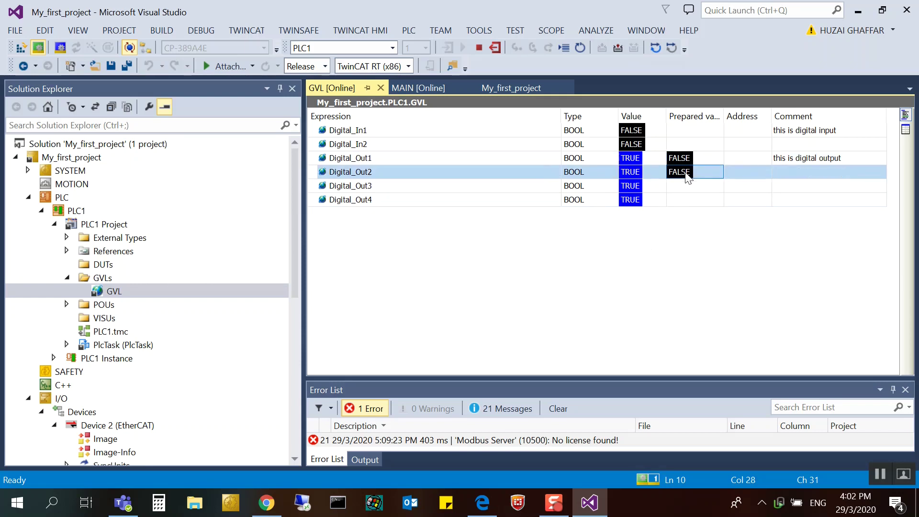
pyautogui.click(692, 186)
pyautogui.click(689, 200)
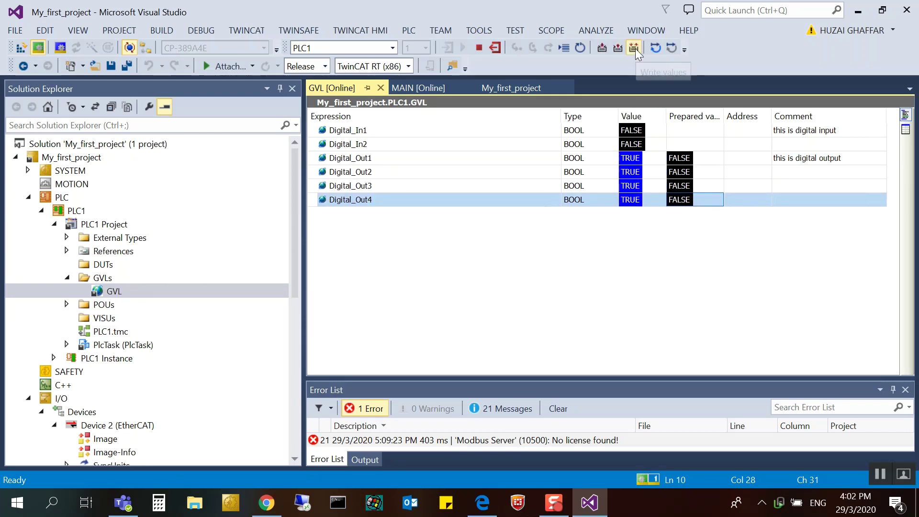
pyautogui.click(635, 47)
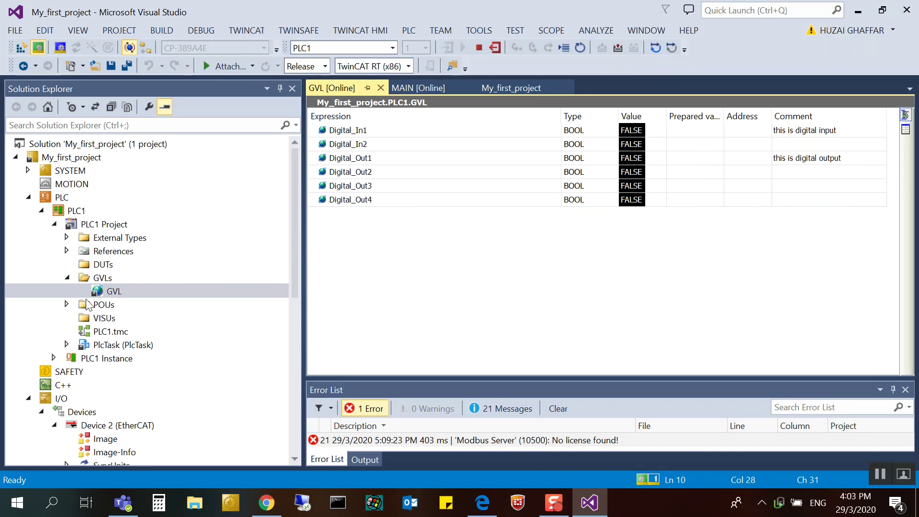
# Open the MAIN program from the POUs folder and log out of the PLC.
pyautogui.click(66, 305)
pyautogui.click(108, 318)
pyautogui.doubleClick(108, 318)
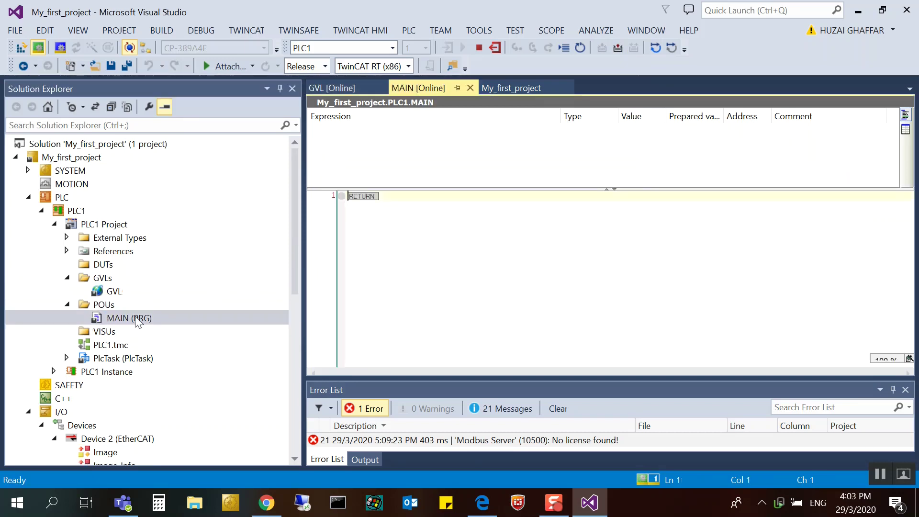
pyautogui.click(496, 48)
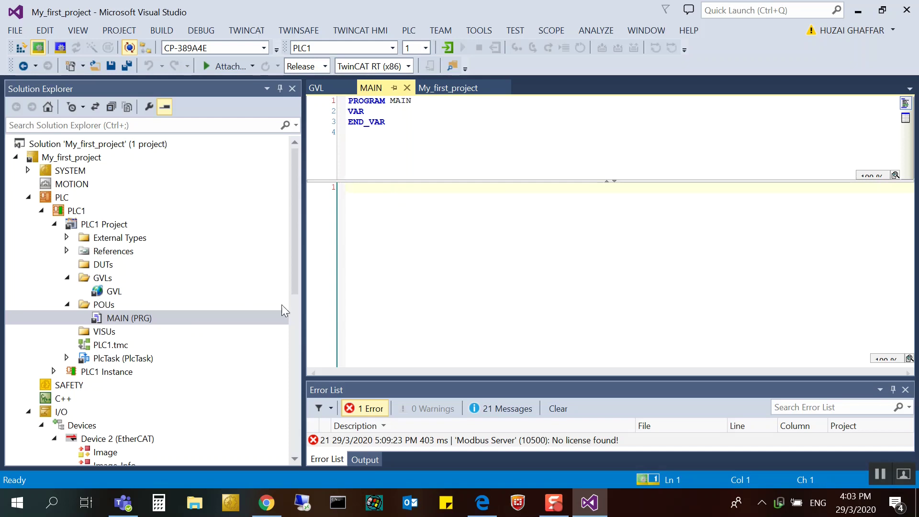
# Enter gvl.Digital_Out1:=gvl.Digital_In1; in the MAIN body using IntelliSense.
pyautogui.write('gvl')
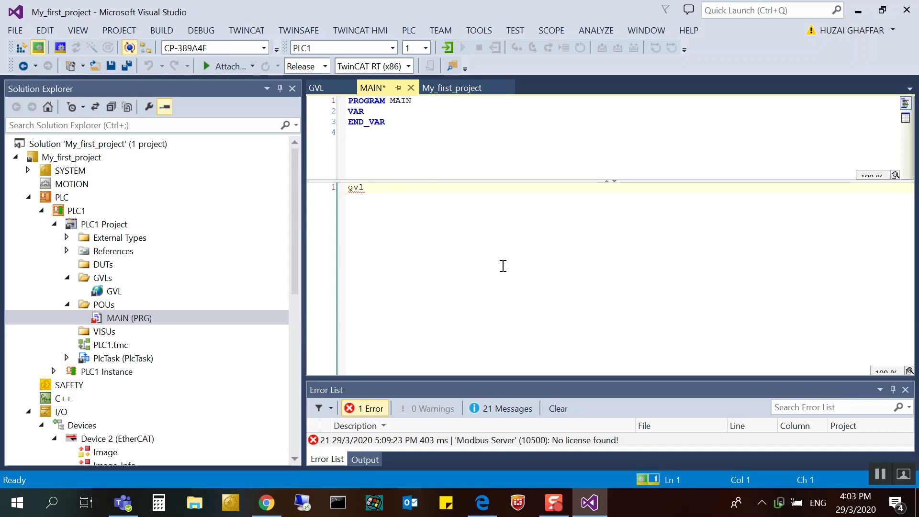
pyautogui.write('.')
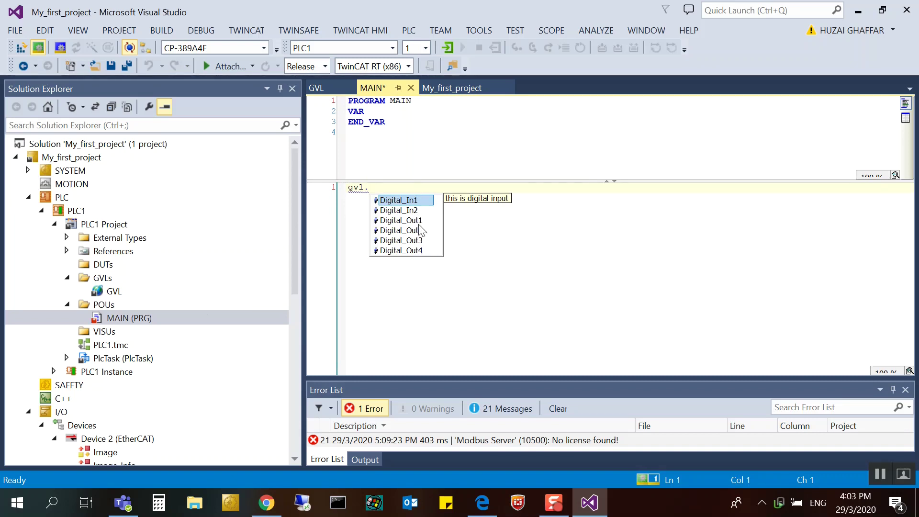
pyautogui.doubleClick(432, 221)
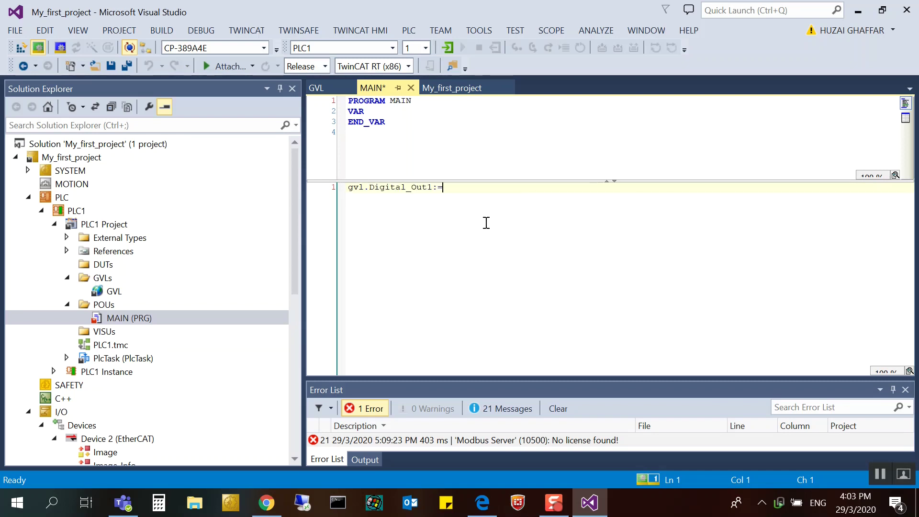
pyautogui.write('gvl.')
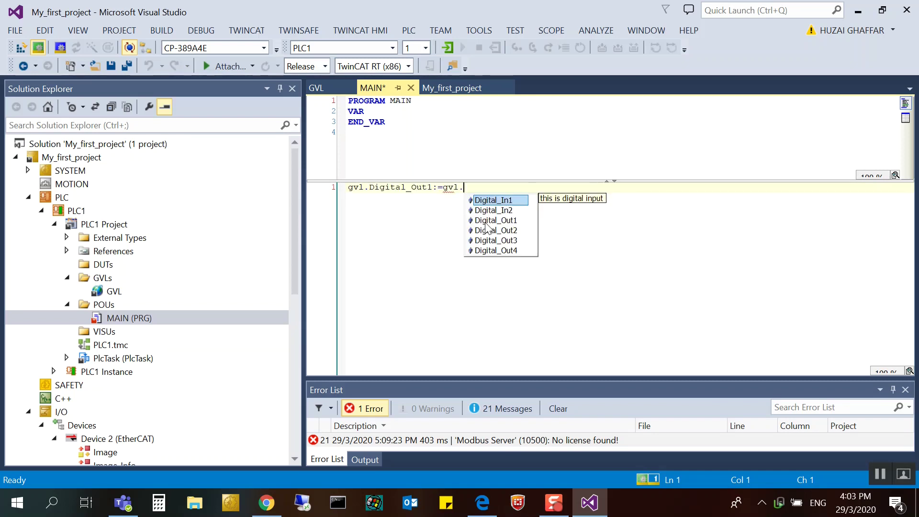
pyautogui.doubleClick(515, 200)
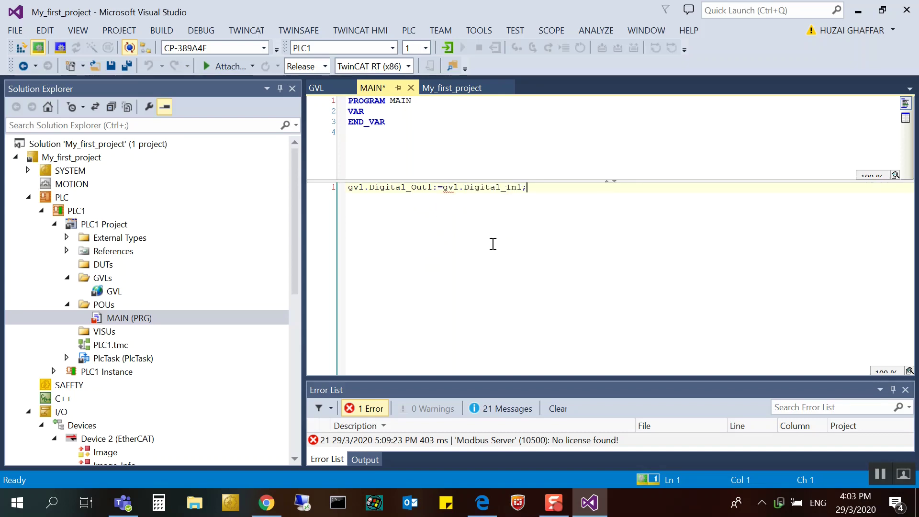
# Browse the POUs folder entries in the project tree.
pyautogui.click(143, 317)
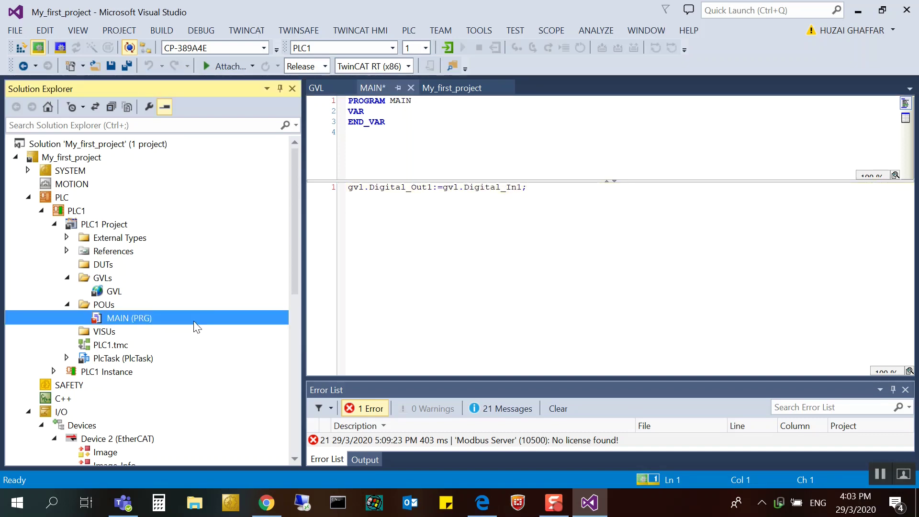
pyautogui.click(116, 307)
pyautogui.doubleClick(113, 314)
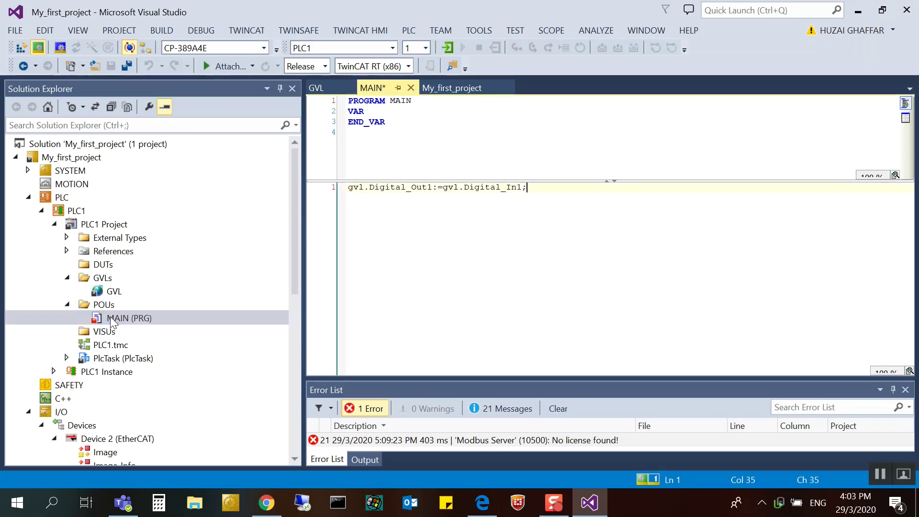
pyautogui.click(111, 307)
pyautogui.click(118, 318)
# Highlight the variables and end of the gvl.Digital_Out1:=gvl.Digital_In1; statement.
pyautogui.click(598, 192)
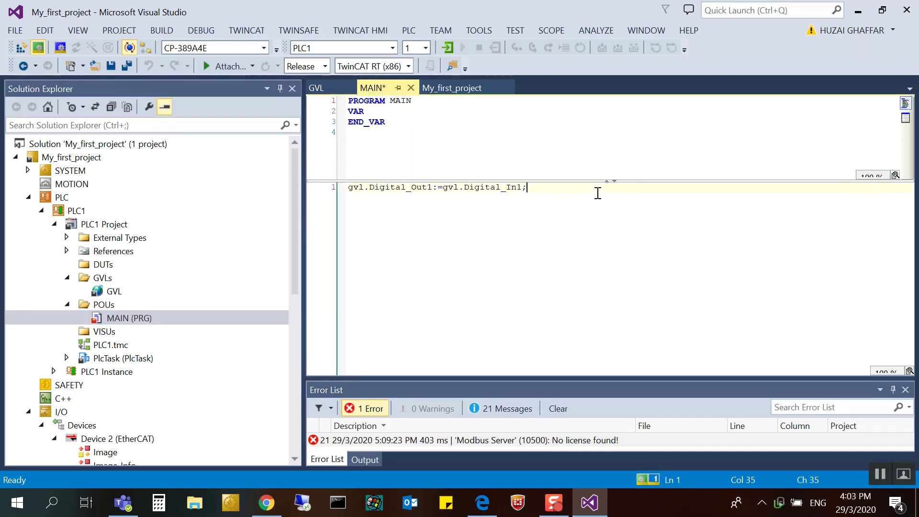
pyautogui.hotkey('shift', 'Home')
pyautogui.click(550, 214)
pyautogui.moveTo(443, 190); pyautogui.dragTo(552, 191)
pyautogui.click(335, 190)
pyautogui.press('Left')
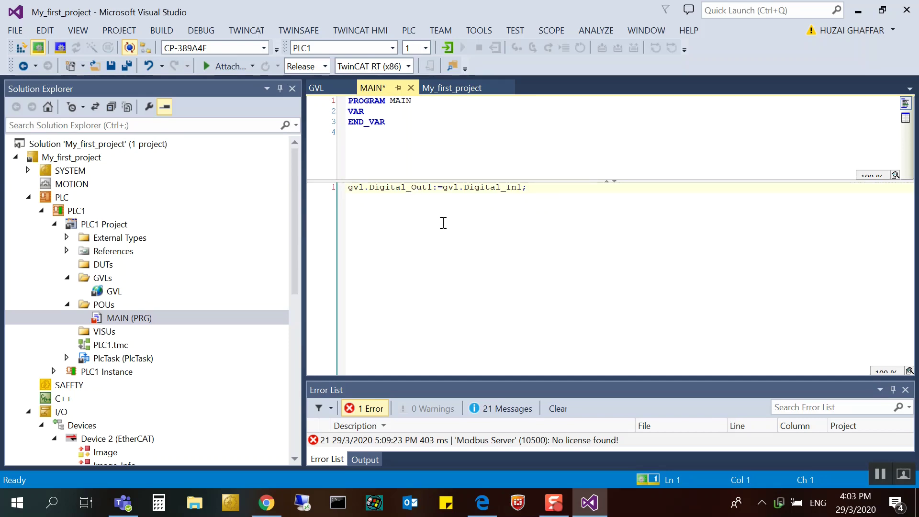
pyautogui.click(522, 187)
pyautogui.click(490, 188)
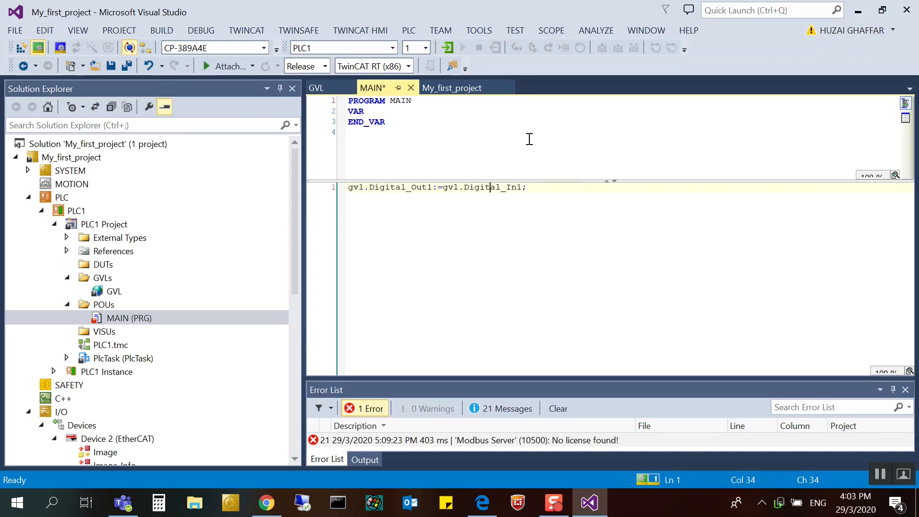
# Rebuild the solution, then log in and download the changed MAIN program.
pyautogui.click(162, 30)
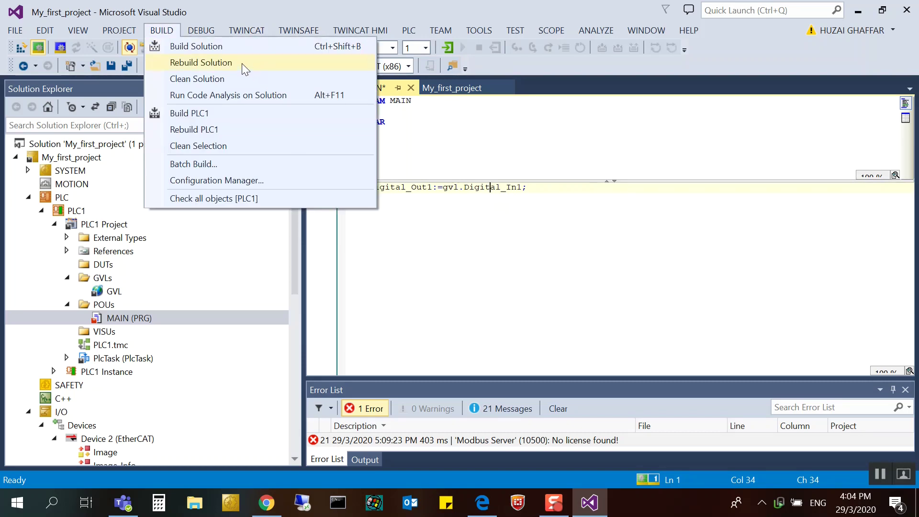
pyautogui.click(242, 63)
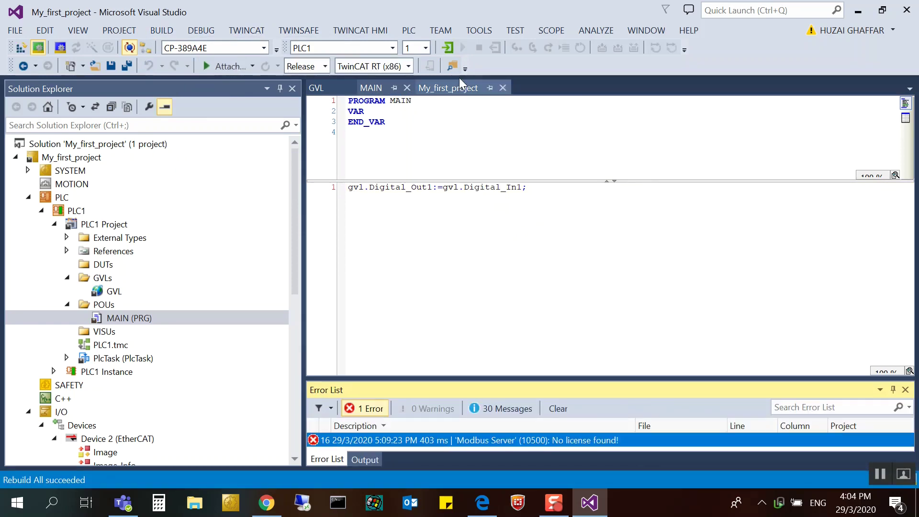
pyautogui.click(448, 48)
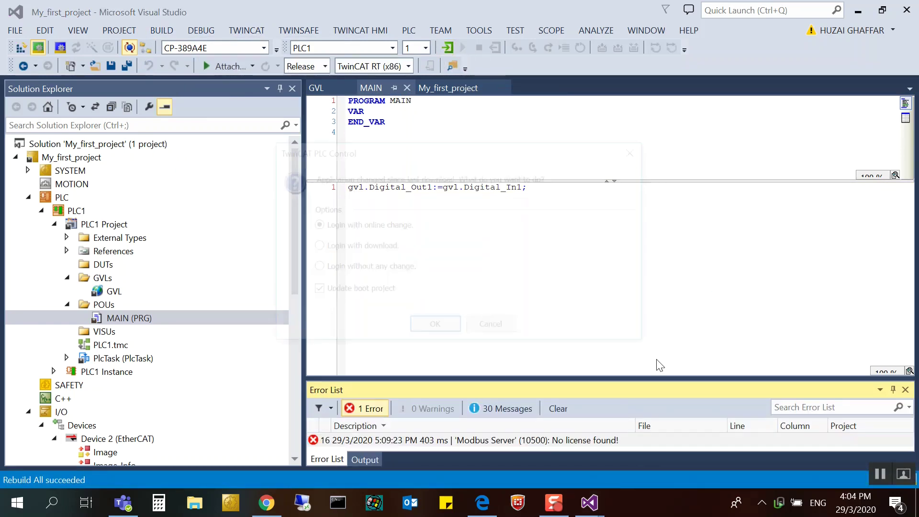
pyautogui.click(424, 330)
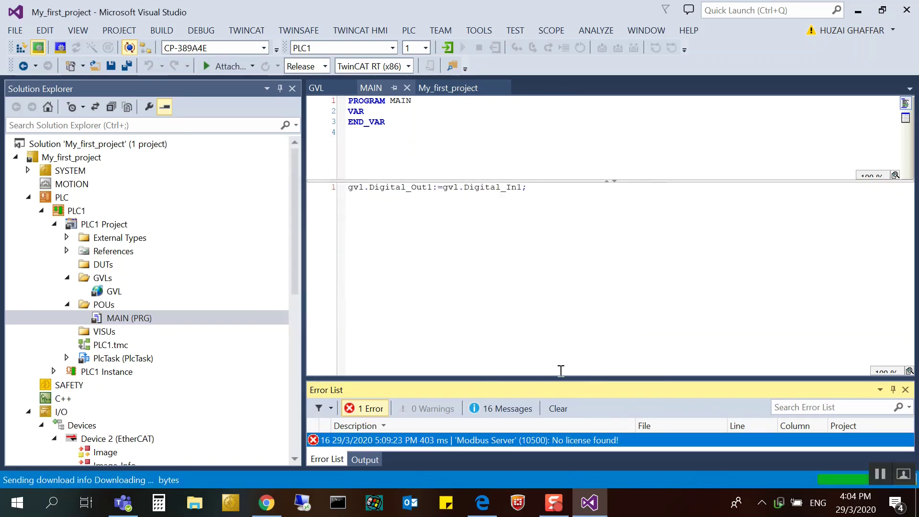